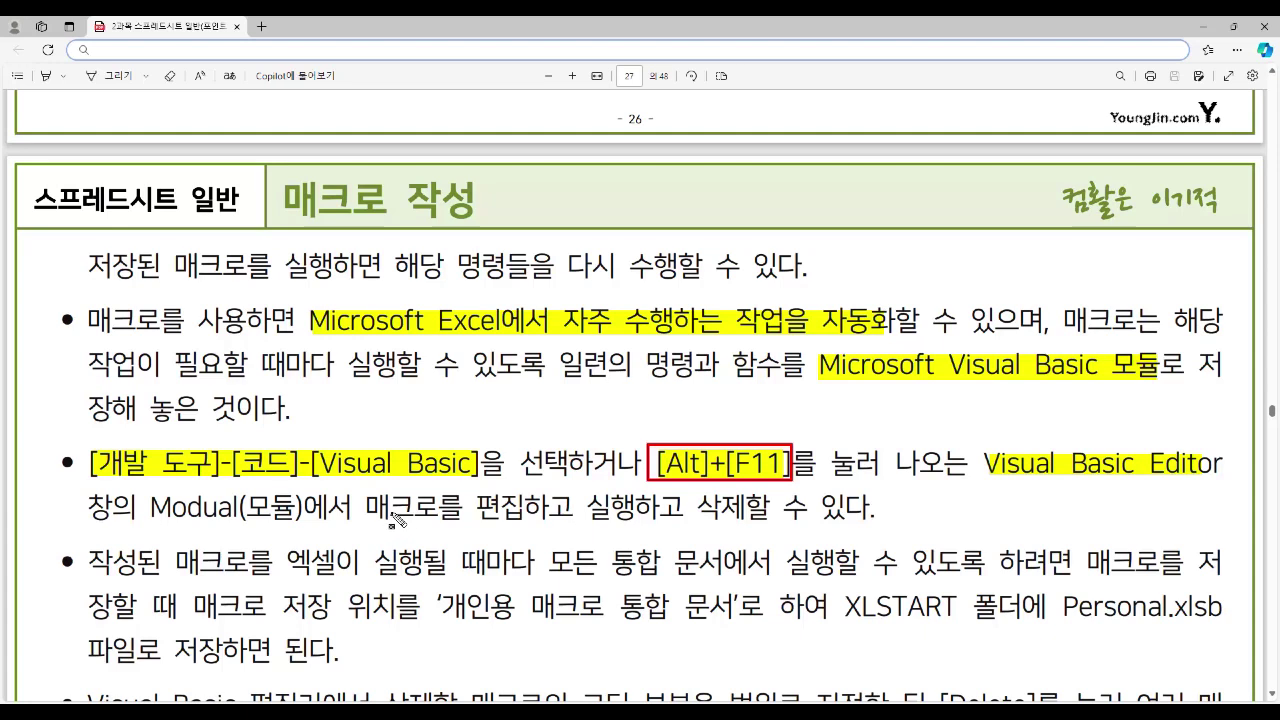
# Highlight the phrase about editing, running and deleting macros, plus the key terms of the personal macro workbook bullet on page 27
pyautogui.moveTo(366, 505); pyautogui.dragTo(870, 512)
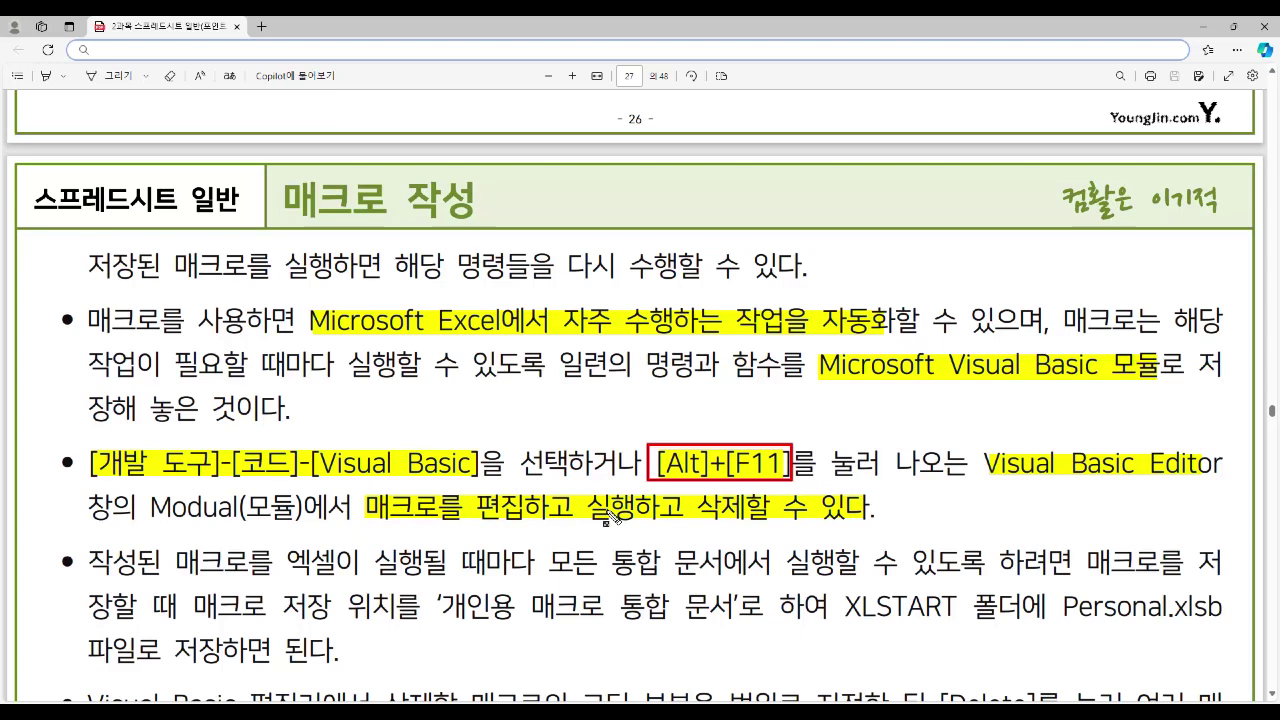
pyautogui.press('F5')
pyautogui.scroll(-1, 575, 503)
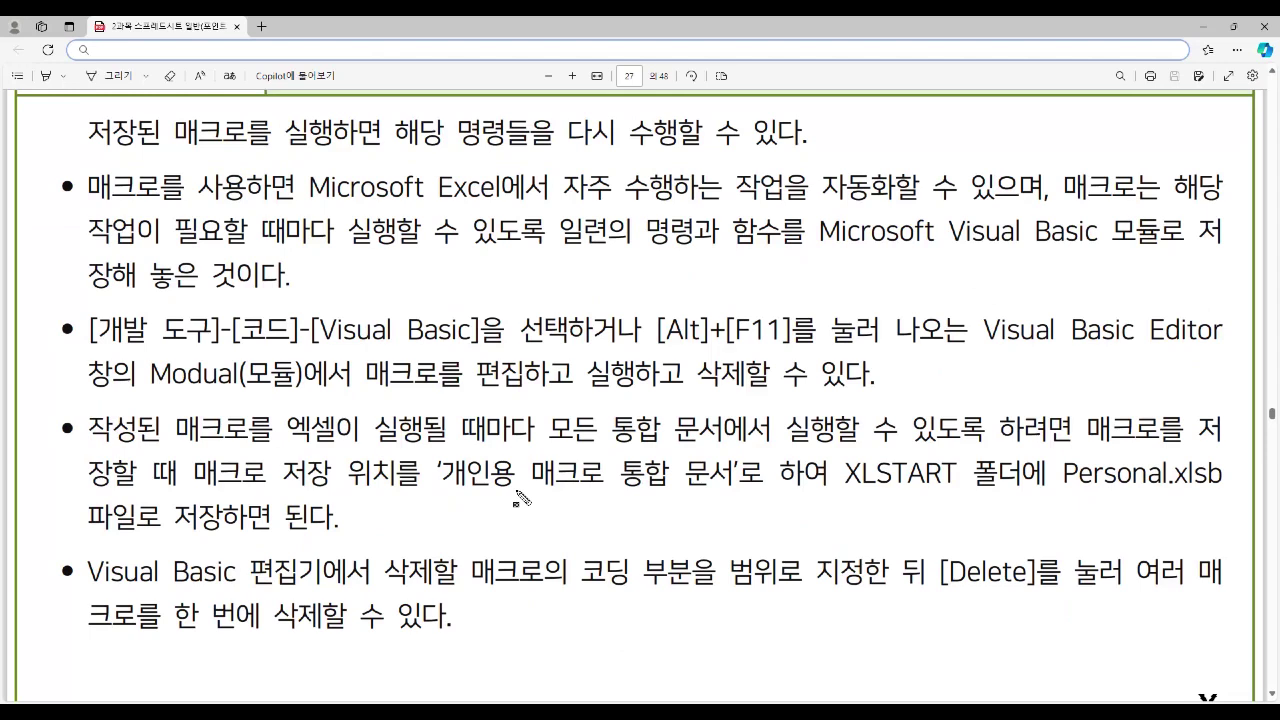
pyautogui.moveTo(550, 428); pyautogui.dragTo(960, 440)
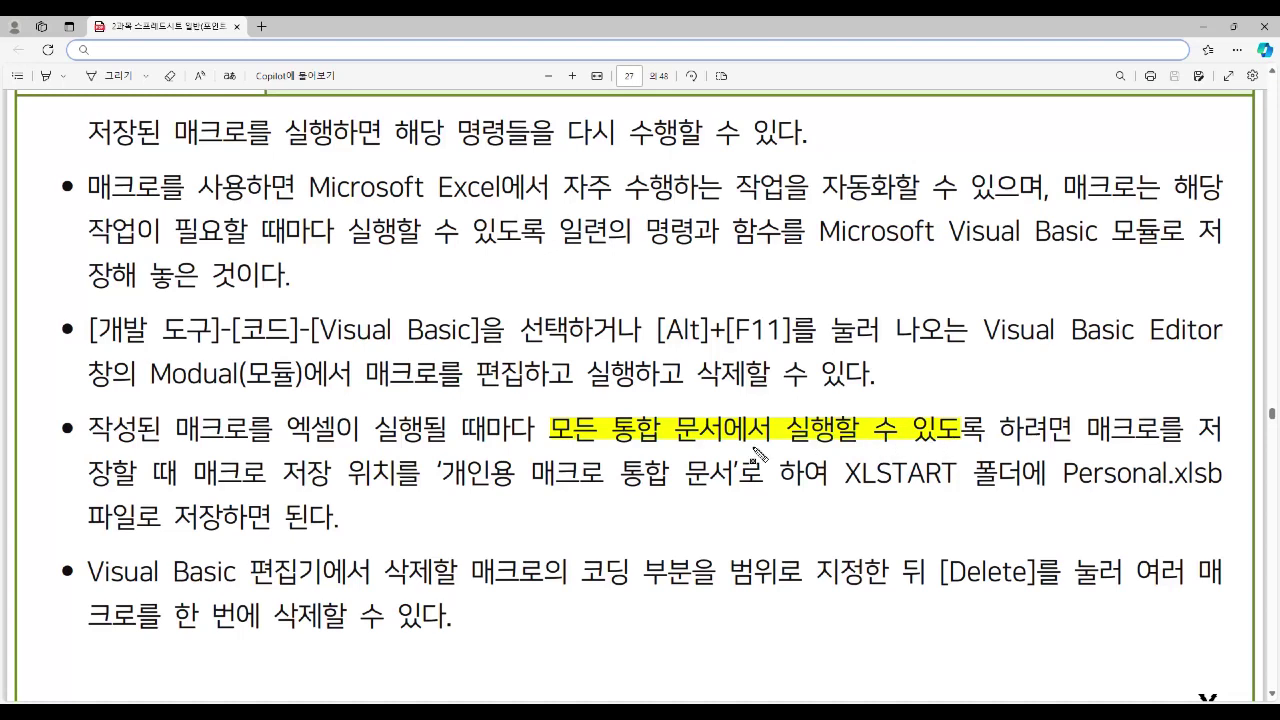
pyautogui.moveTo(442, 470); pyautogui.dragTo(735, 492)
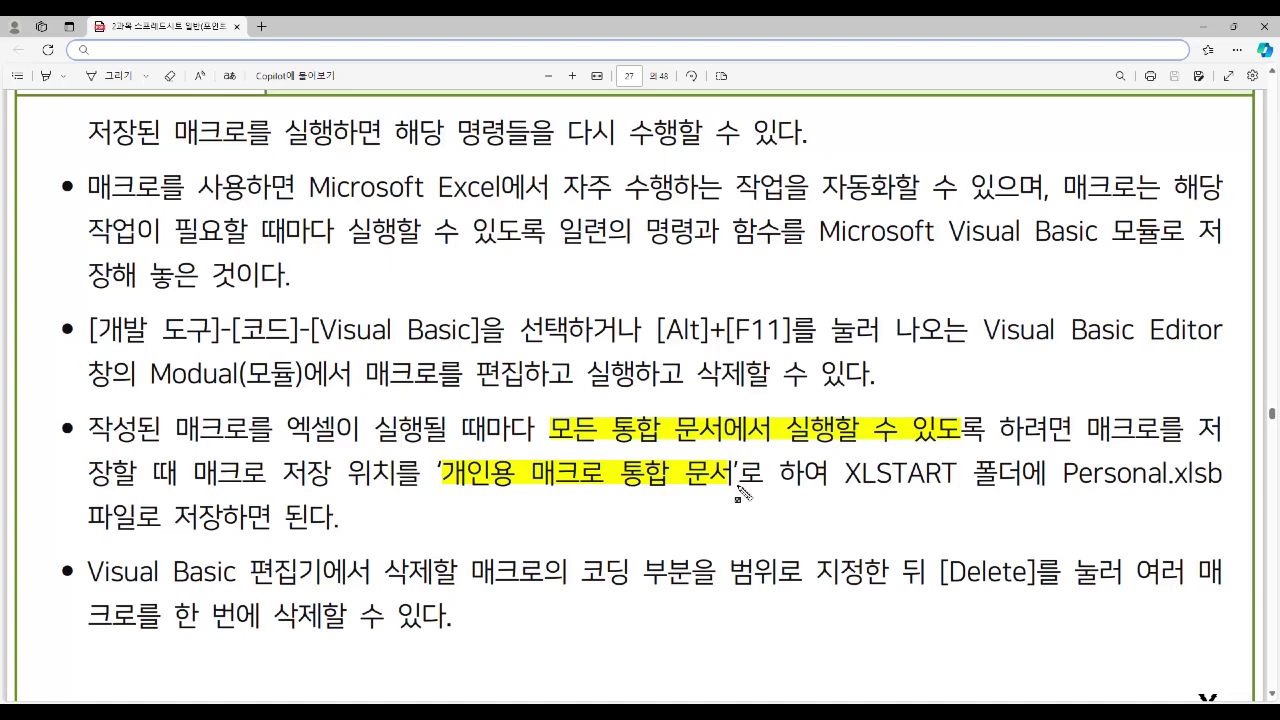
pyautogui.moveTo(843, 472)
pyautogui.mouseDown()
pyautogui.moveTo(1010, 492)
pyautogui.moveTo(1222, 490)
pyautogui.mouseUp()
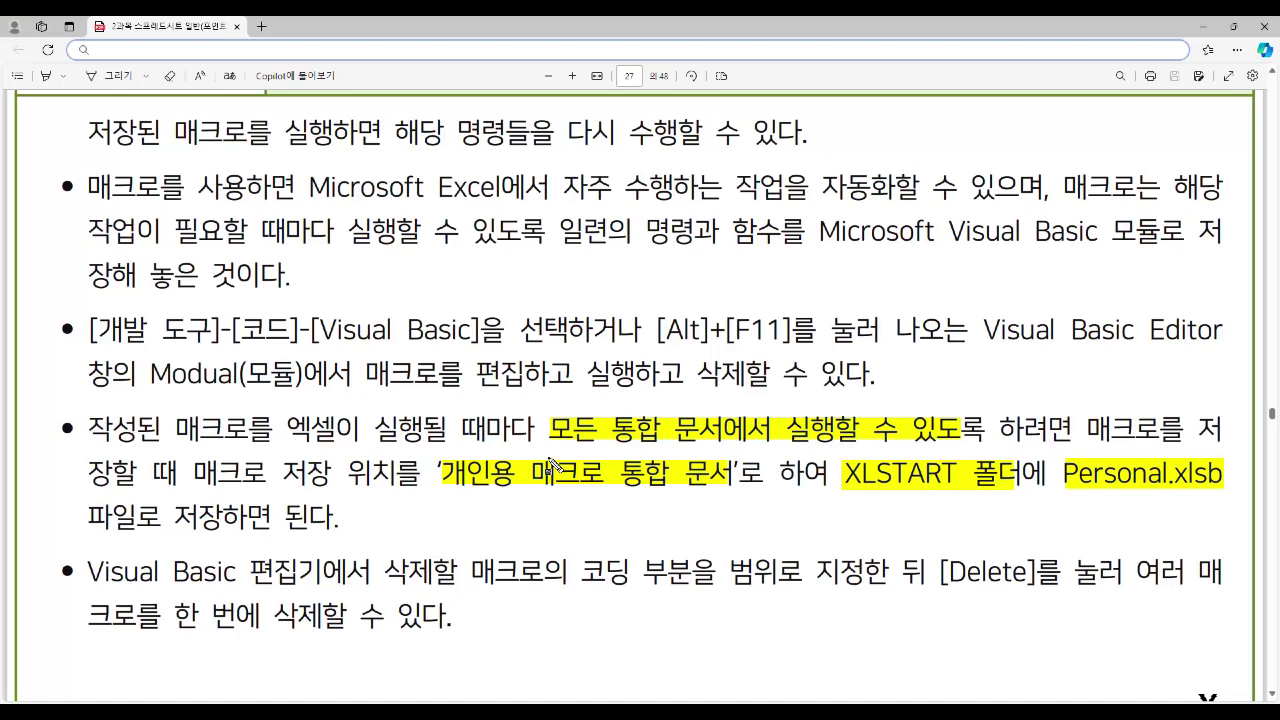
# Highlight Visual Basic 편집기, 코딩 부분을 범위로 지정, [Delete] and 한 번에 삭제할 수 있다 in the last bullet, and clear the marks
pyautogui.moveTo(89, 571); pyautogui.dragTo(318, 580)
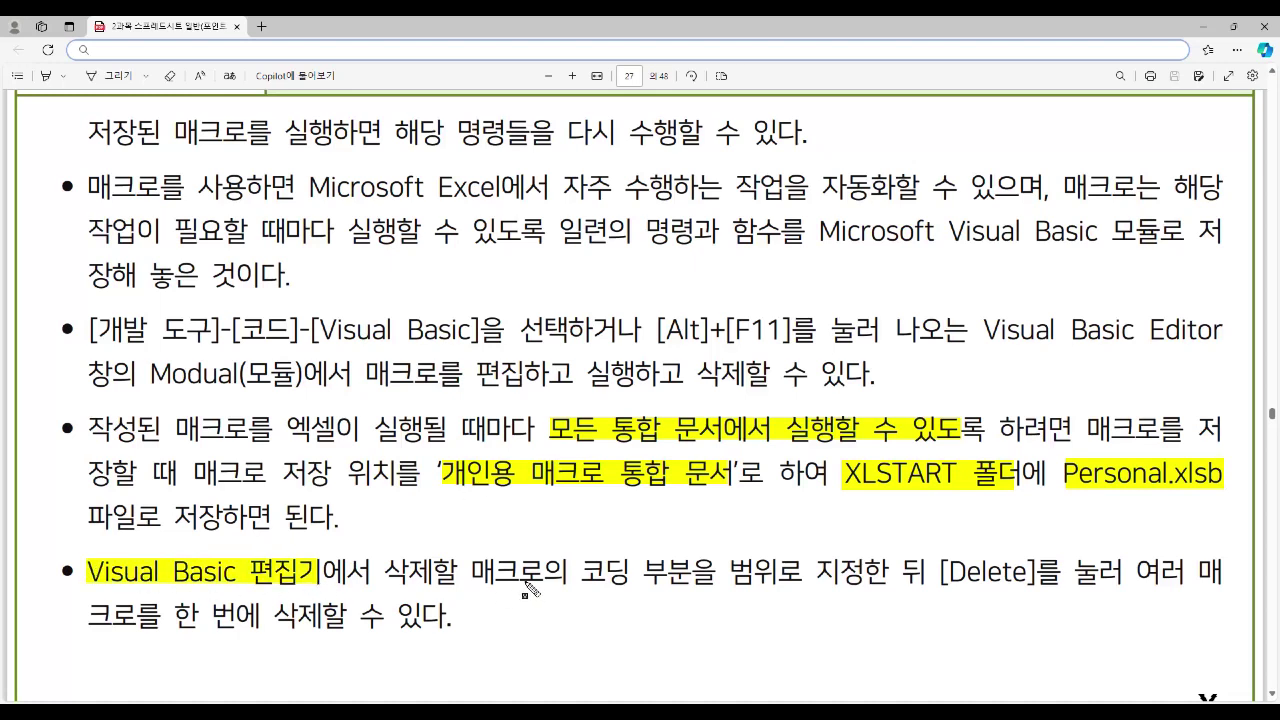
pyautogui.moveTo(576, 571)
pyautogui.mouseDown()
pyautogui.moveTo(633, 583)
pyautogui.moveTo(1036, 583)
pyautogui.mouseUp()
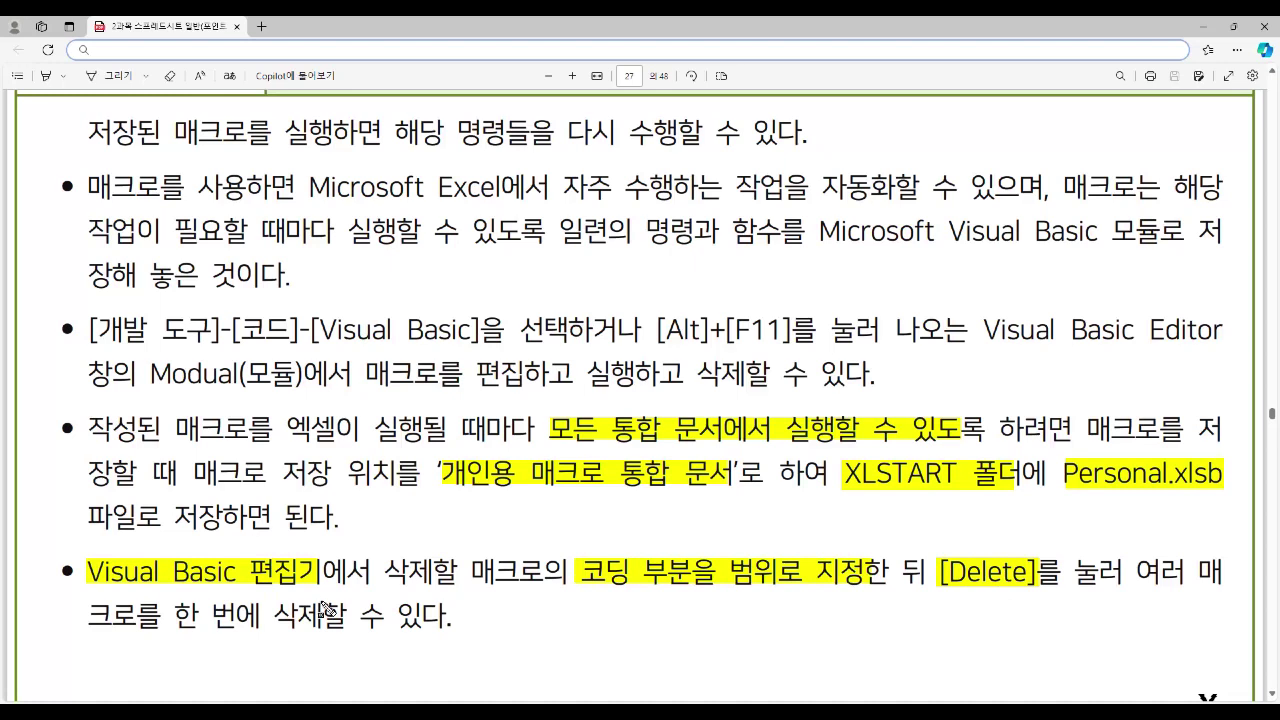
pyautogui.moveTo(174, 627); pyautogui.dragTo(453, 638)
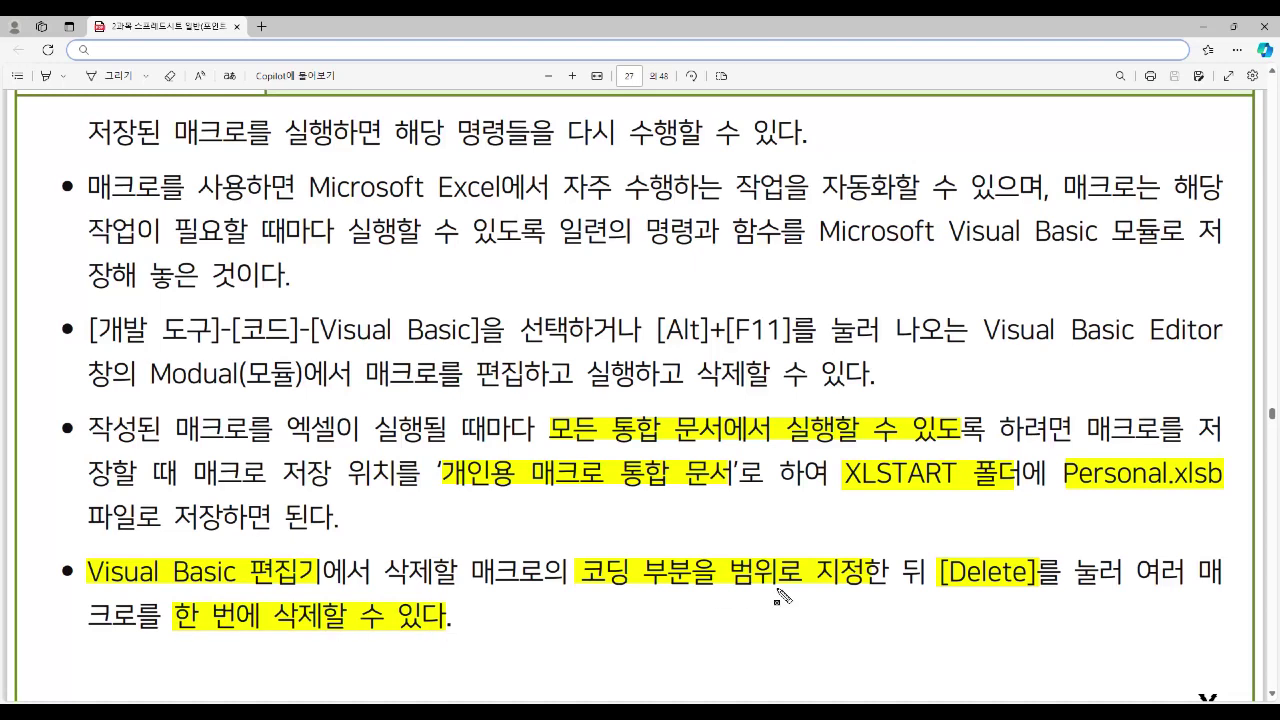
pyautogui.press('Escape')
pyautogui.scroll(-2, 539, 576)
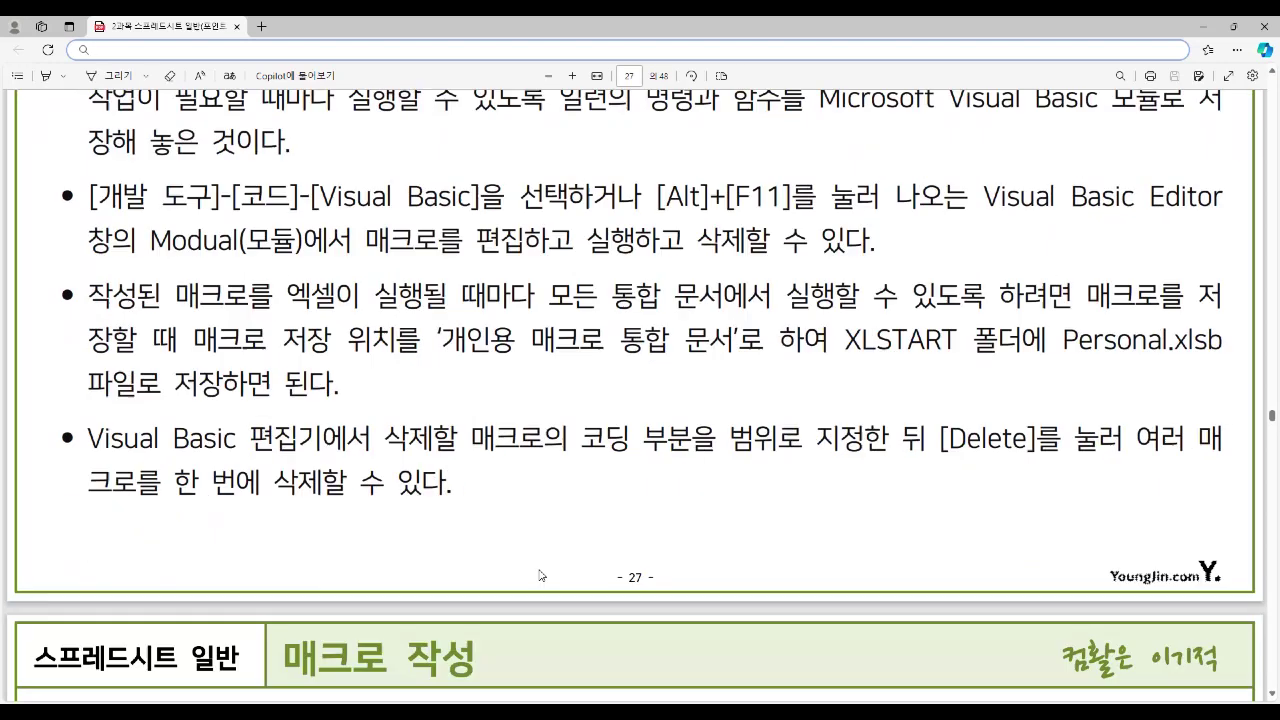
# Switch to the Excel workbook and open the settings for recording a new macro
pyautogui.hotkey('alt', 'Tab')
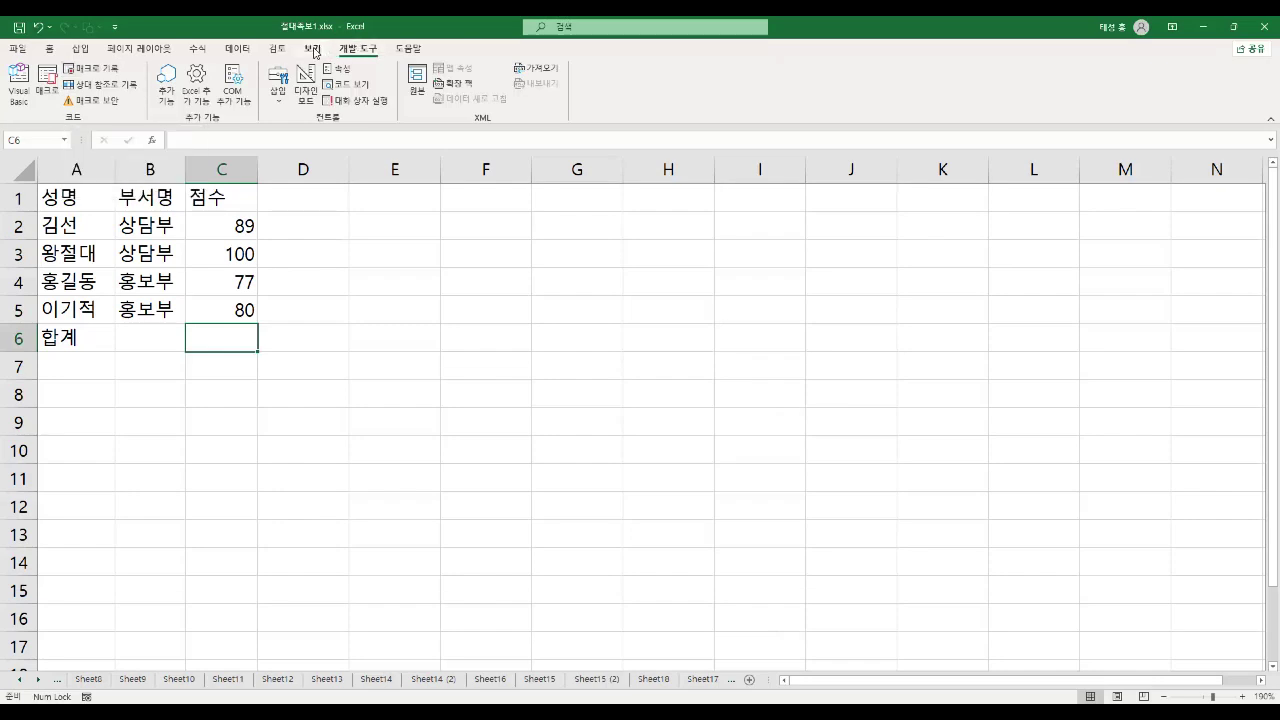
pyautogui.click(314, 50)
pyautogui.click(692, 92)
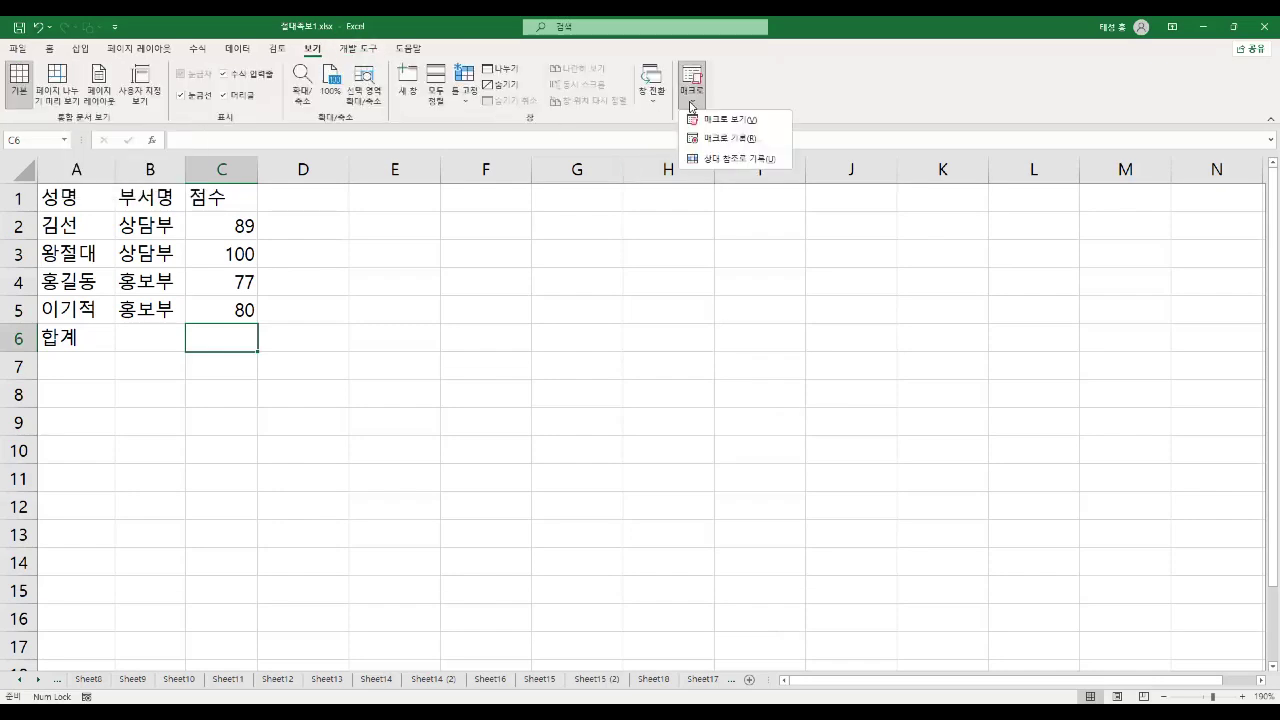
pyautogui.click(751, 139)
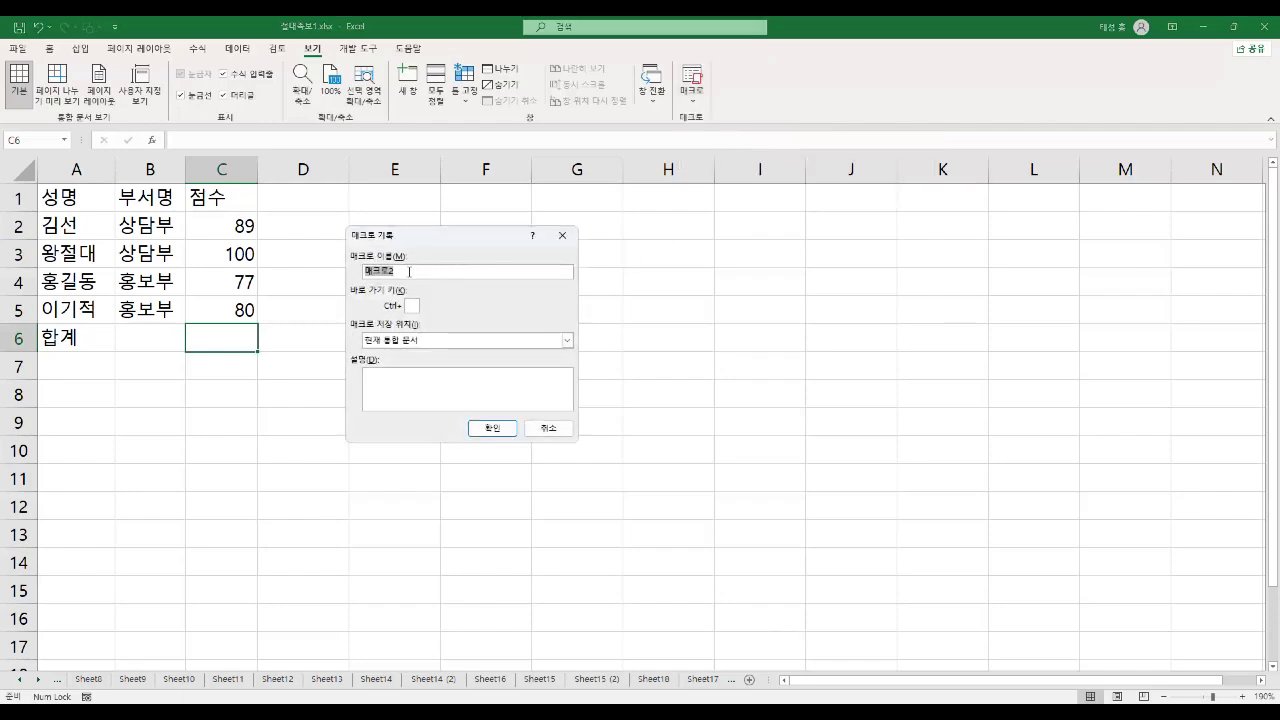
# Try to name the new macro 매크로2 with a leading space
pyautogui.click(366, 276)
pyautogui.click(493, 428)
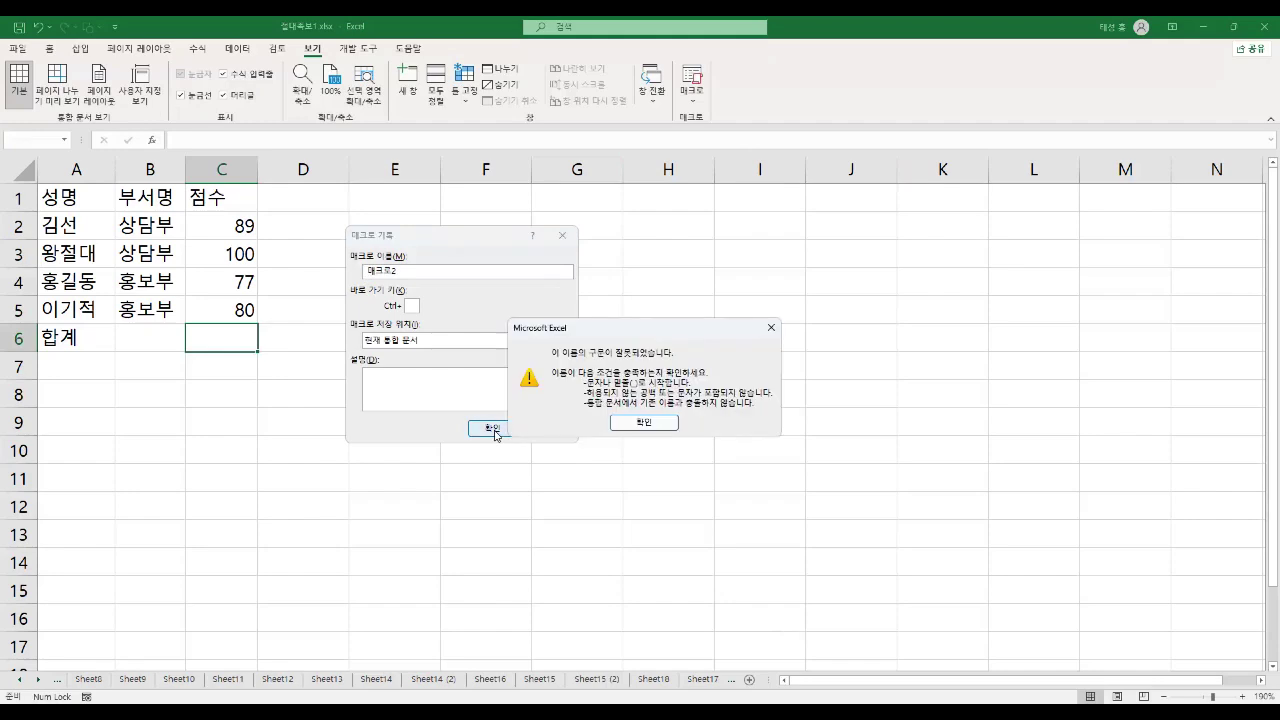
pyautogui.click(771, 327)
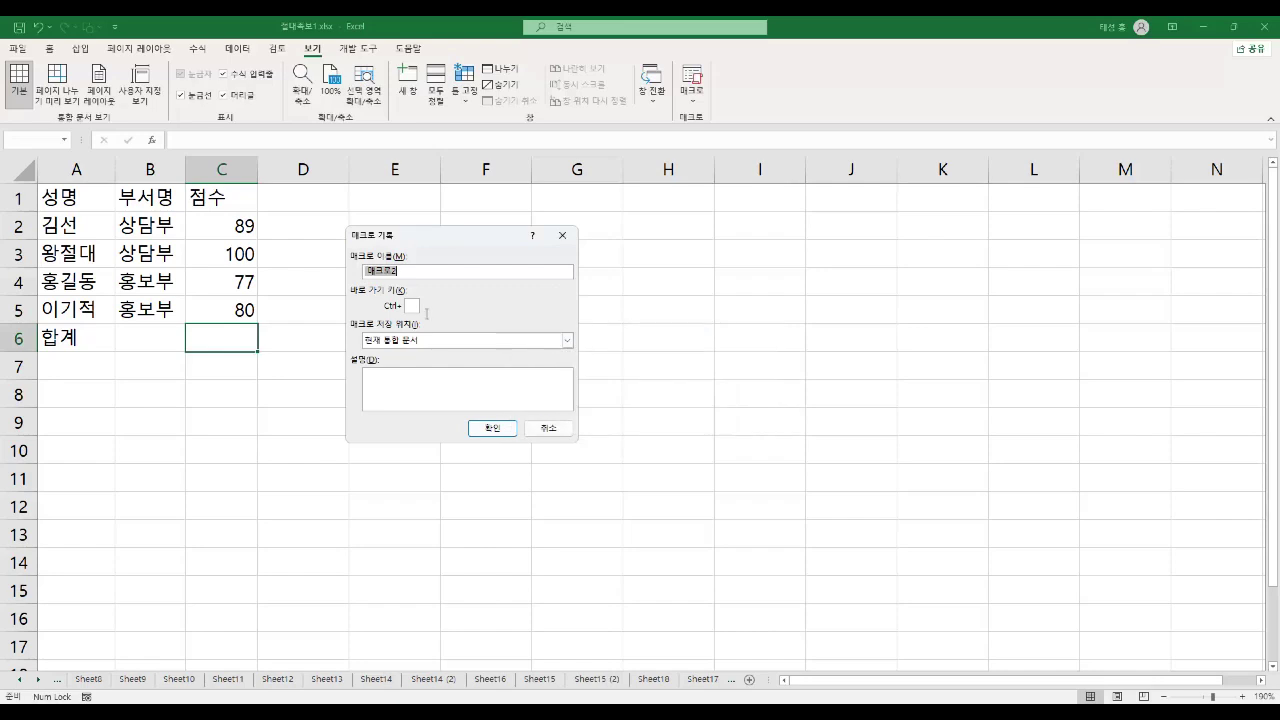
# Try further macro names against the naming rules, including 2크로2, which begins with a digit
pyautogui.click(370, 272)
pyautogui.click(478, 430)
pyautogui.click(642, 423)
pyautogui.write('매')
pyautogui.click(488, 428)
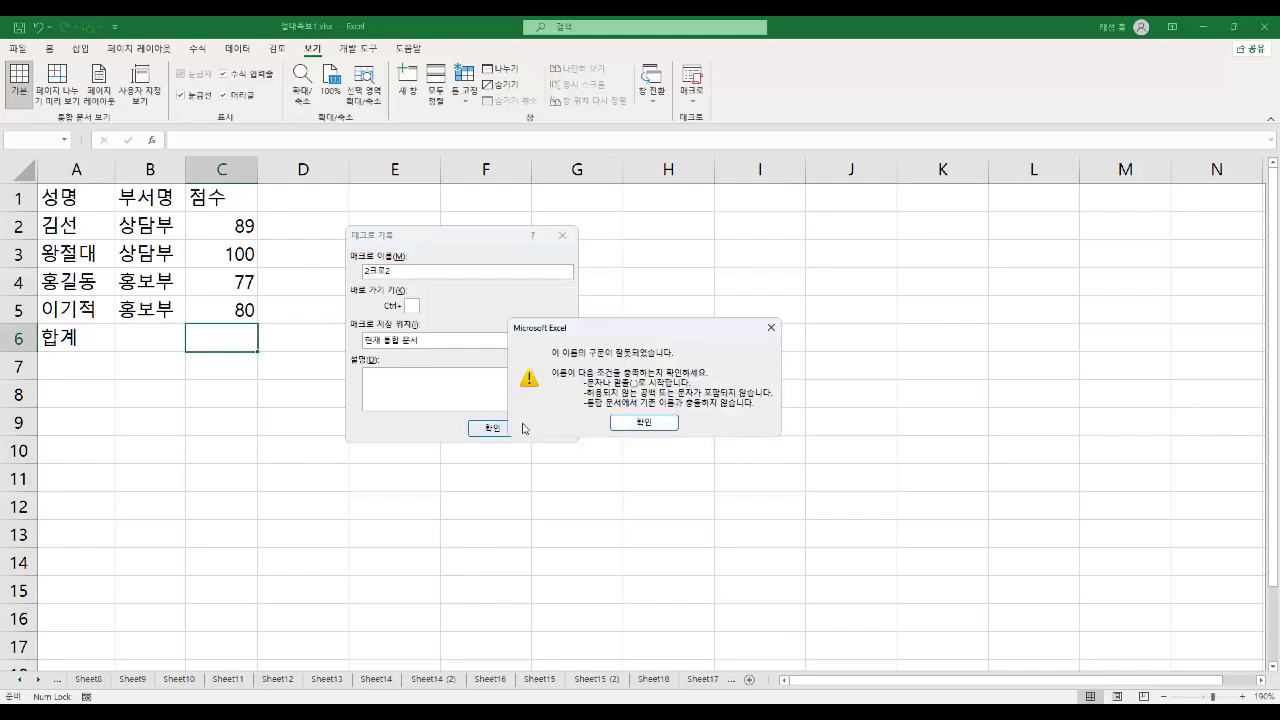
pyautogui.click(773, 331)
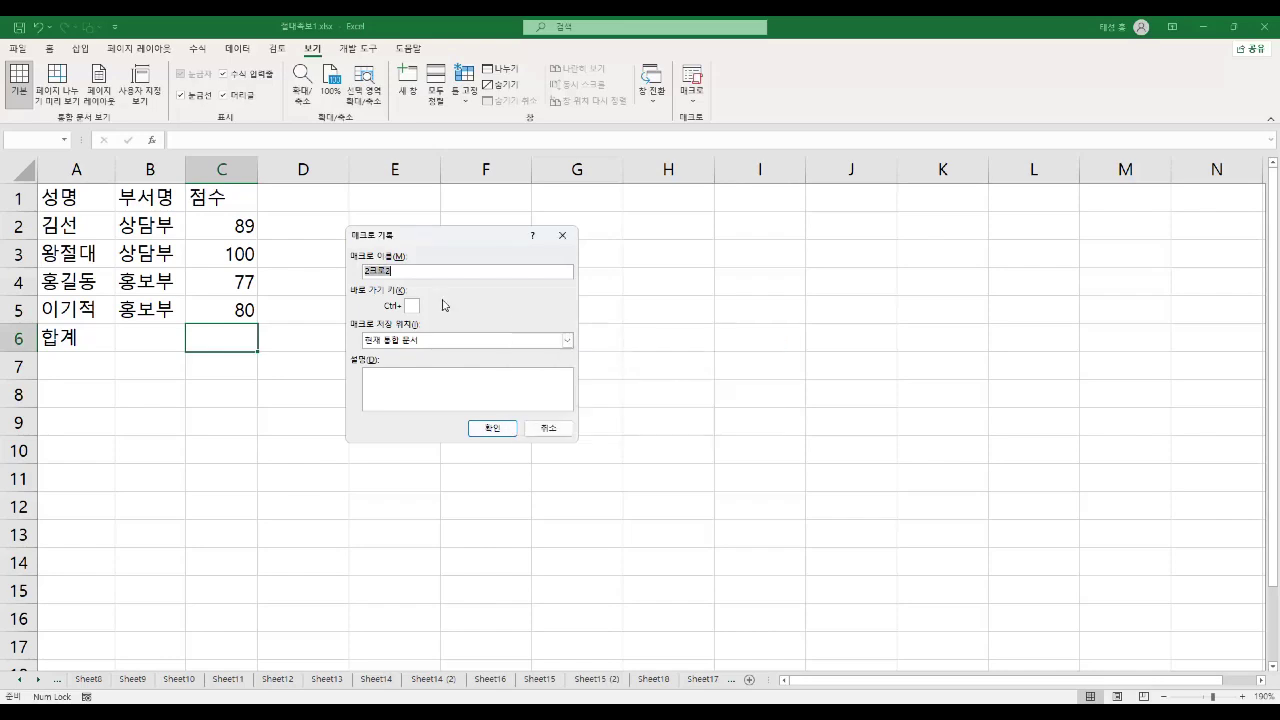
# Name the macro 합계 and assign lowercase h as its shortcut letter, after trying uppercase H
pyautogui.click(412, 268)
pyautogui.write('합계')
pyautogui.click(411, 306)
pyautogui.press('capslock')
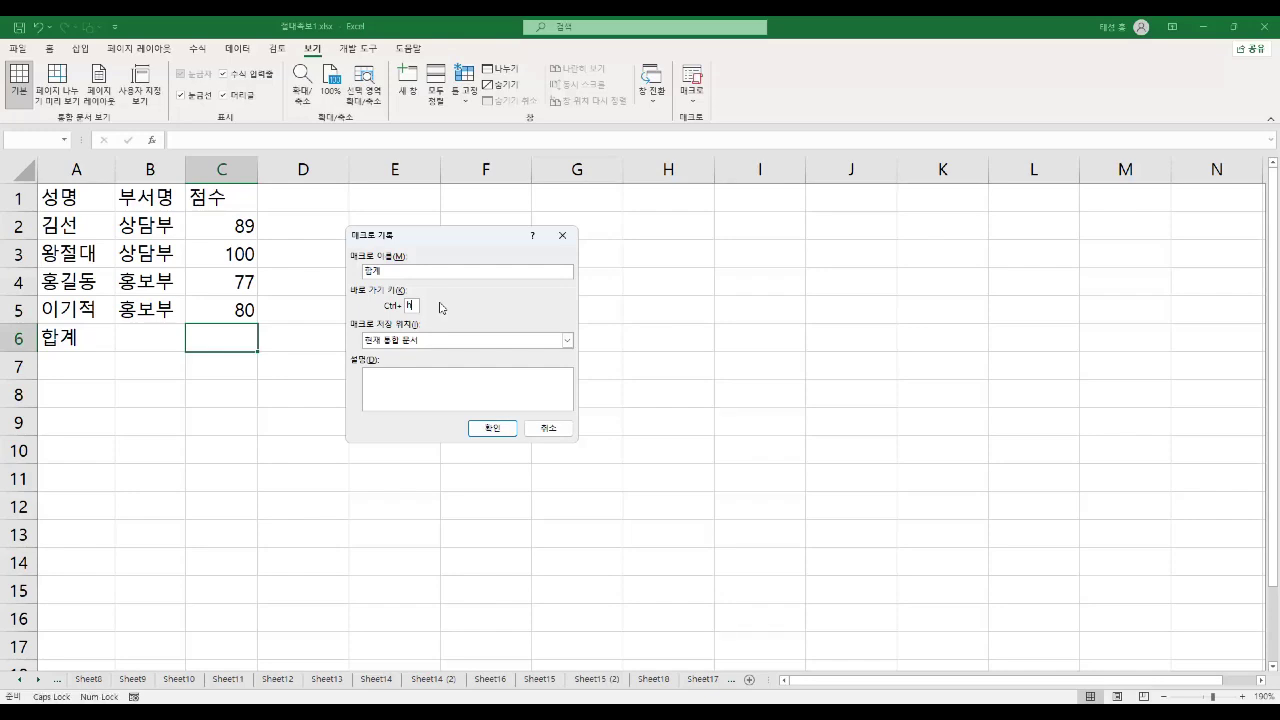
pyautogui.write('H')
pyautogui.press('BackSpace')
pyautogui.press('capslock')
pyautogui.write('h')
# Review the macro storage locations, keep 현재 통합 문서, leave the description empty, and begin recording
pyautogui.click(567, 340)
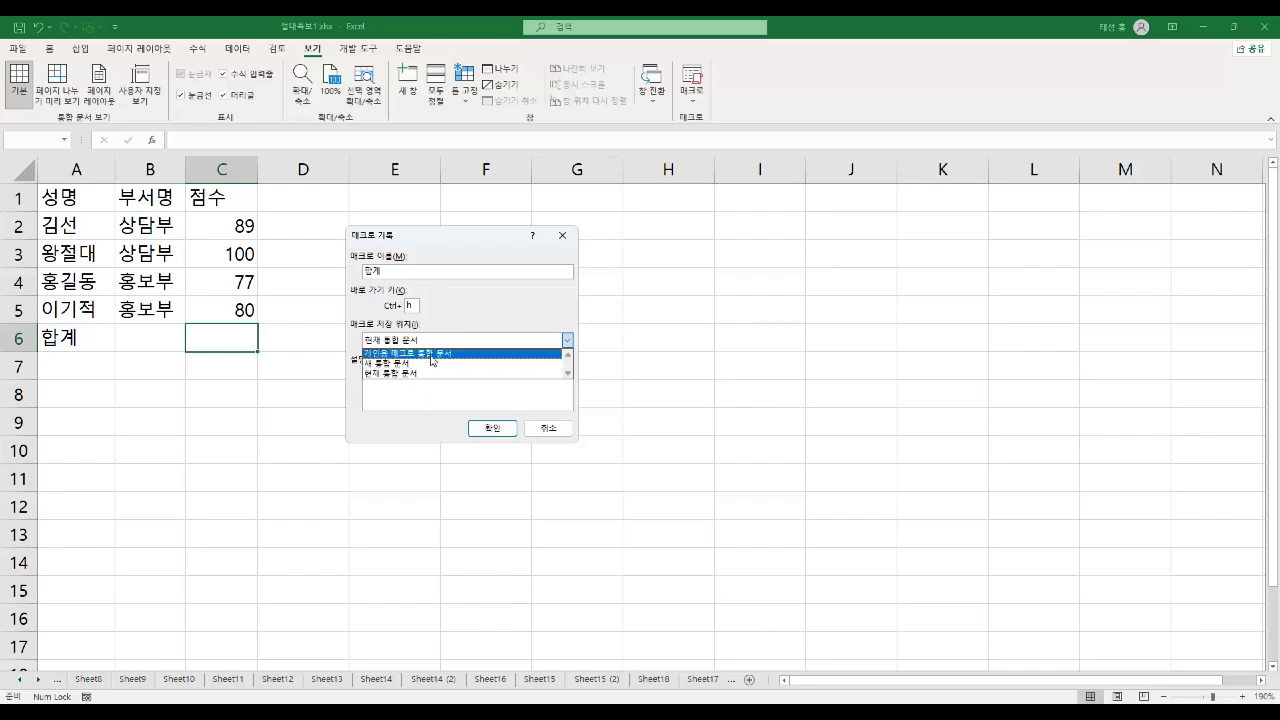
pyautogui.click(470, 320)
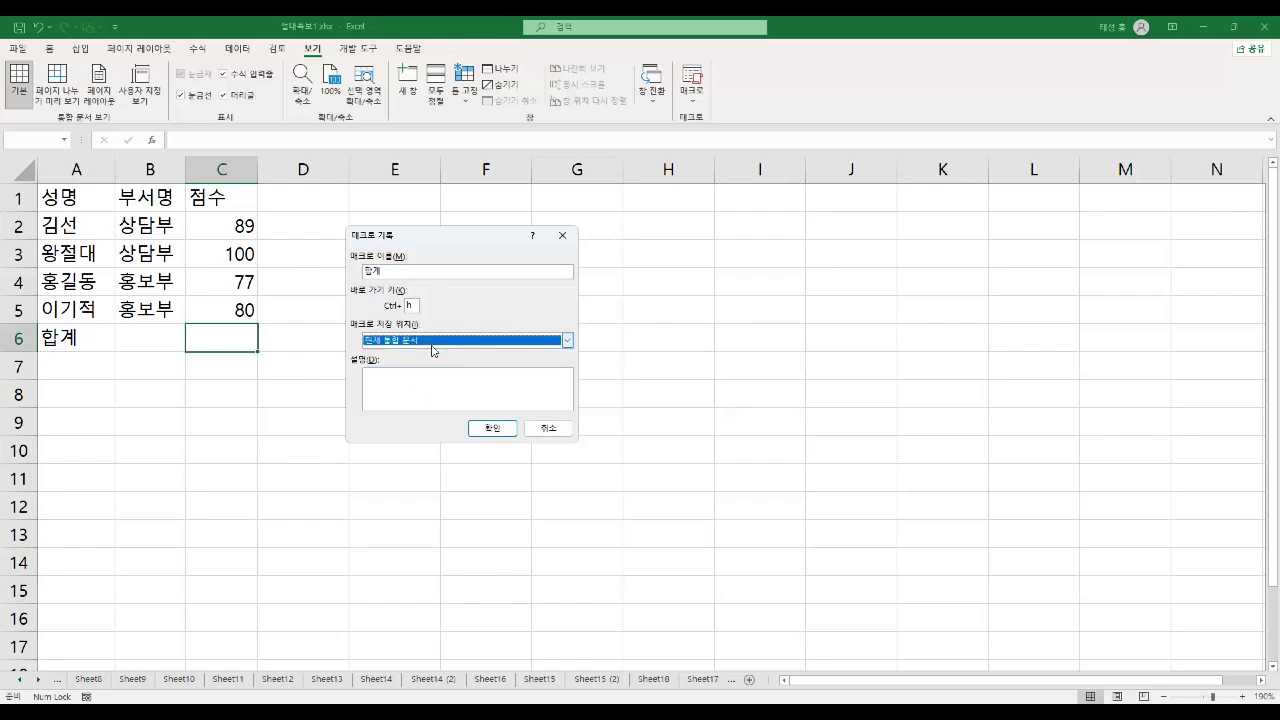
pyautogui.click(403, 385)
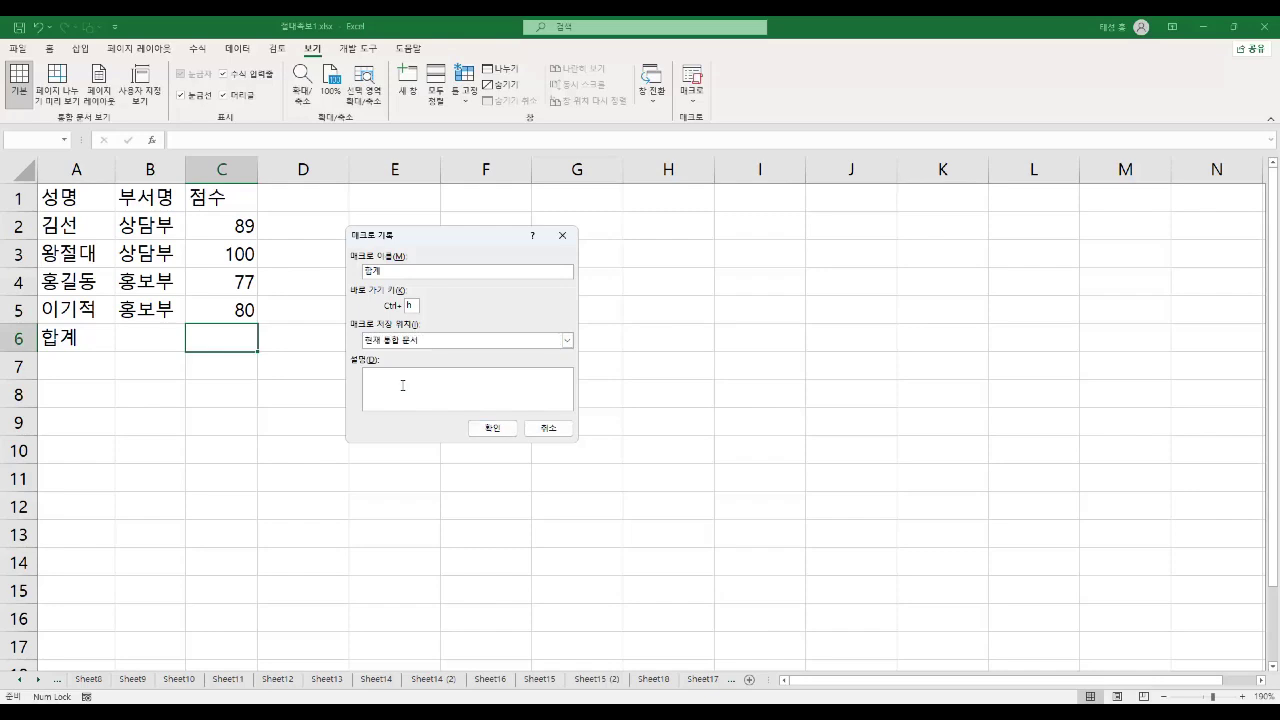
pyautogui.click(493, 428)
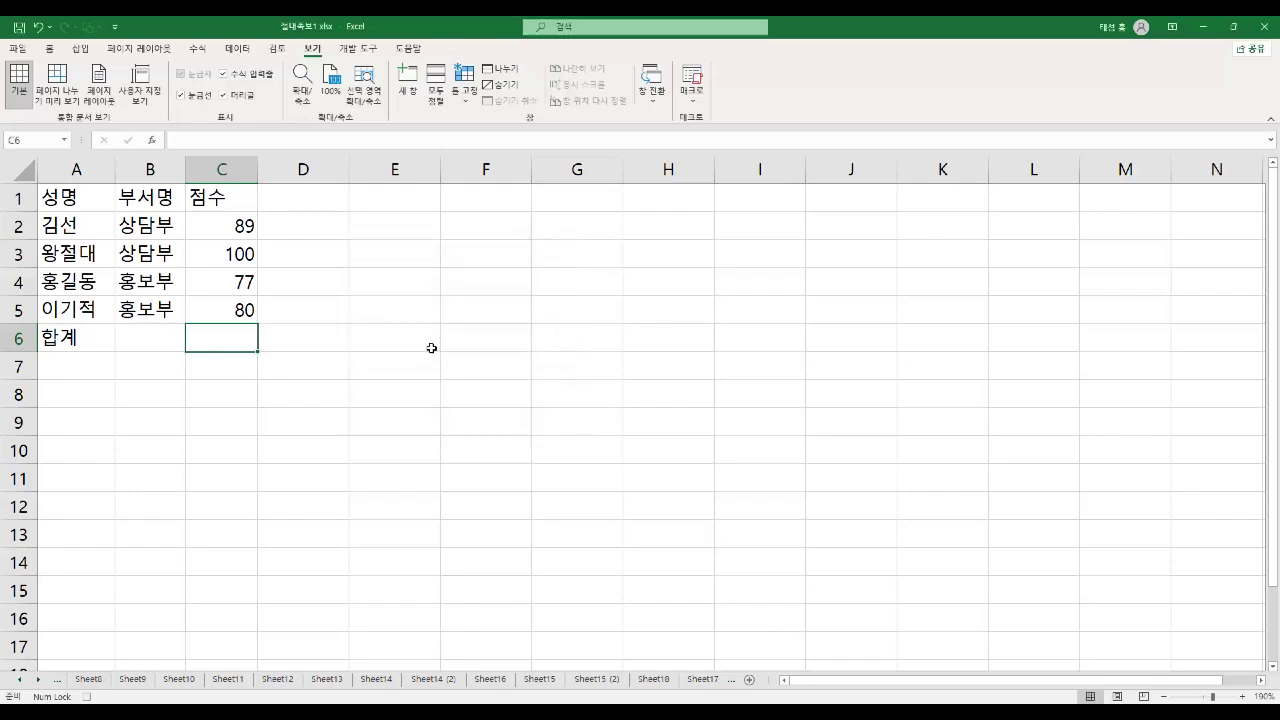
# Record totalling the scores in cell C6 with =SUM(C2:C5), and stop the macro recording
pyautogui.click(377, 53)
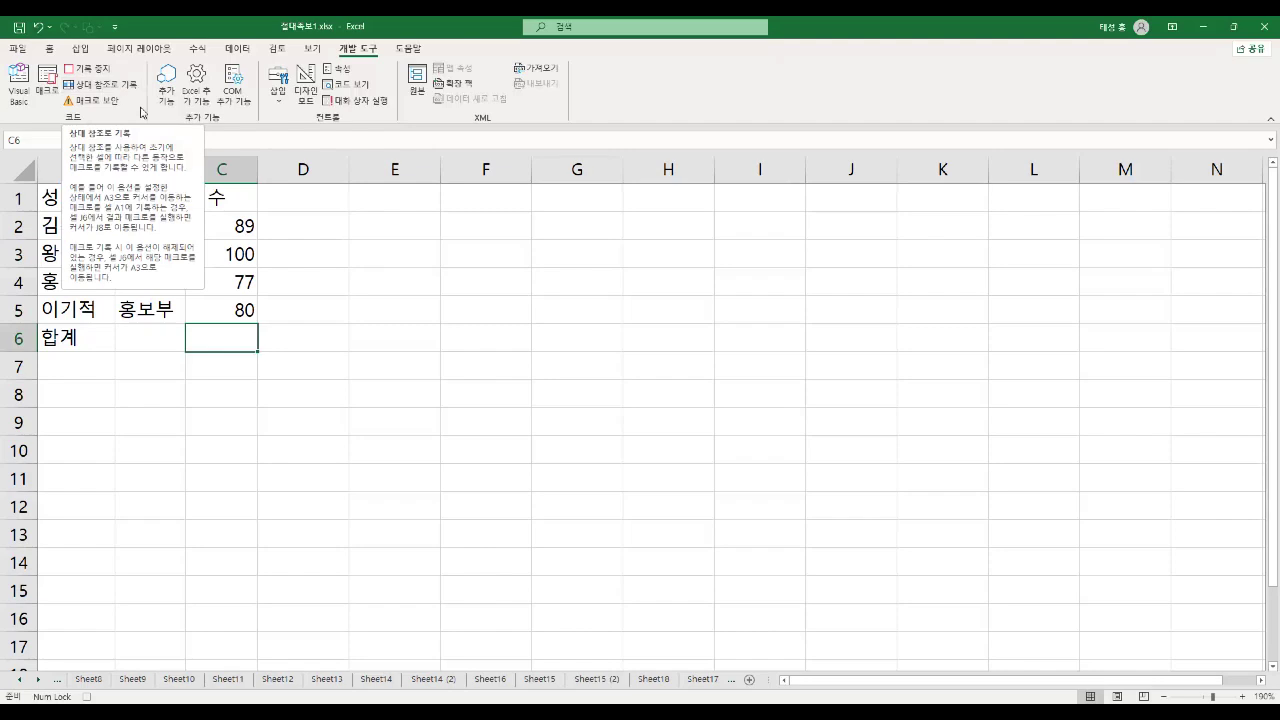
pyautogui.write('=')
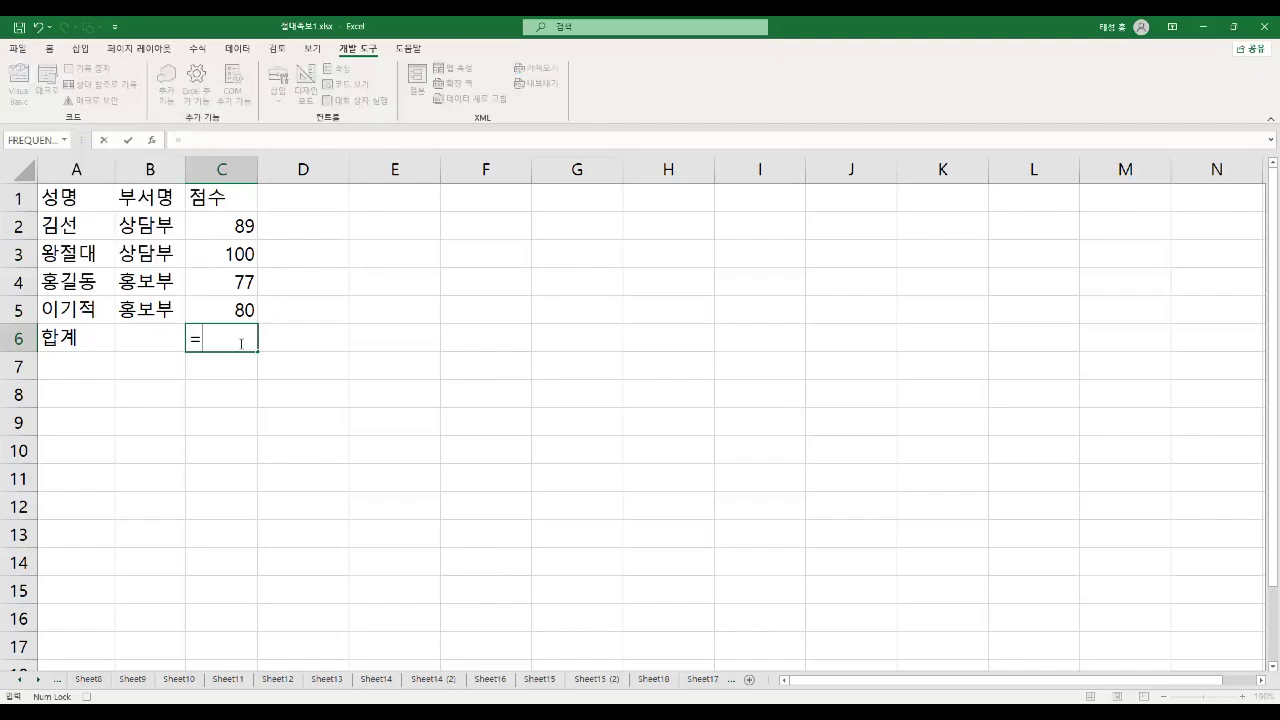
pyautogui.write('sum(')
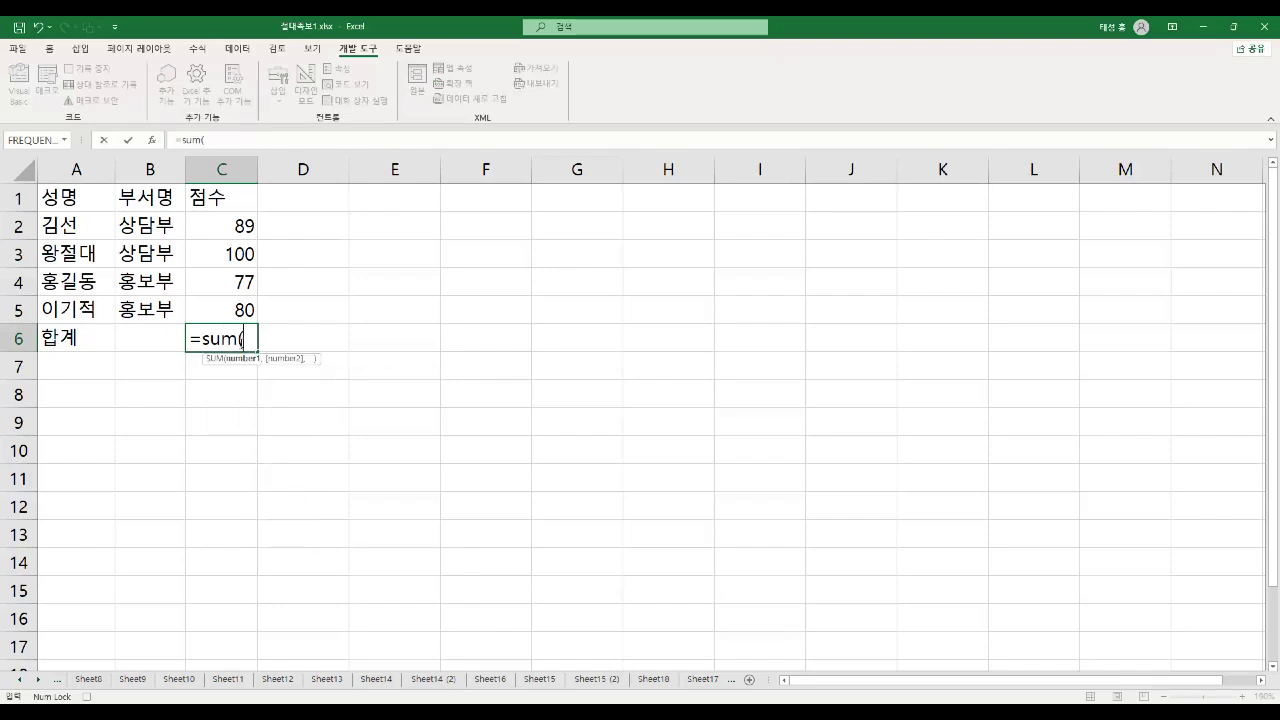
pyautogui.moveTo(218, 228); pyautogui.dragTo(218, 310)
pyautogui.hotkey('ctrl', 'Return')
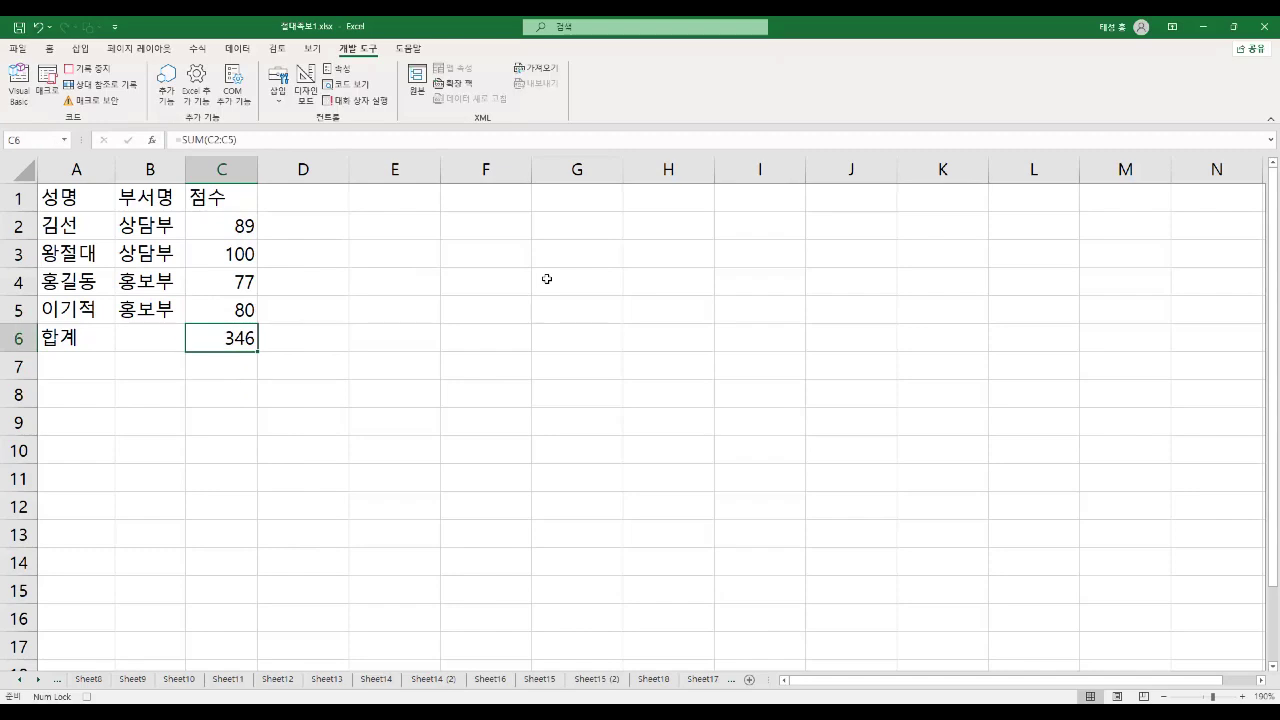
pyautogui.click(100, 70)
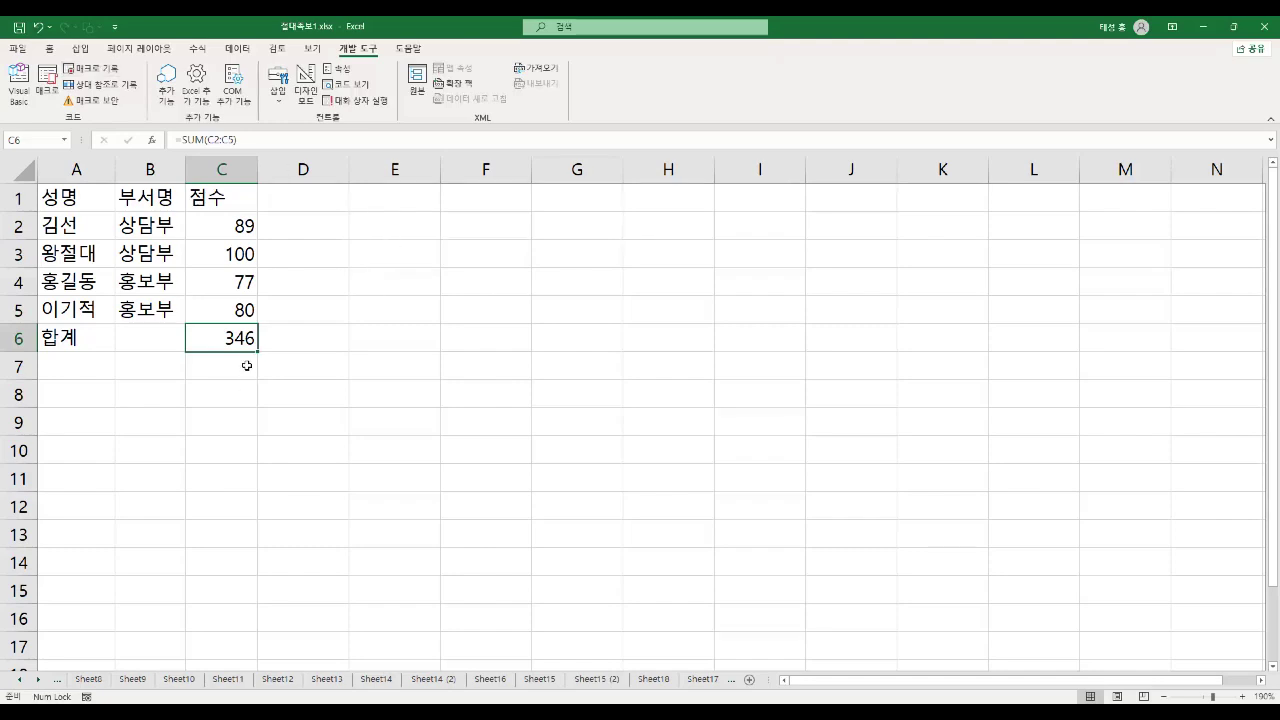
# Clear the total in cell C6 and run the 합계 macro to recalculate it
pyautogui.press('Delete')
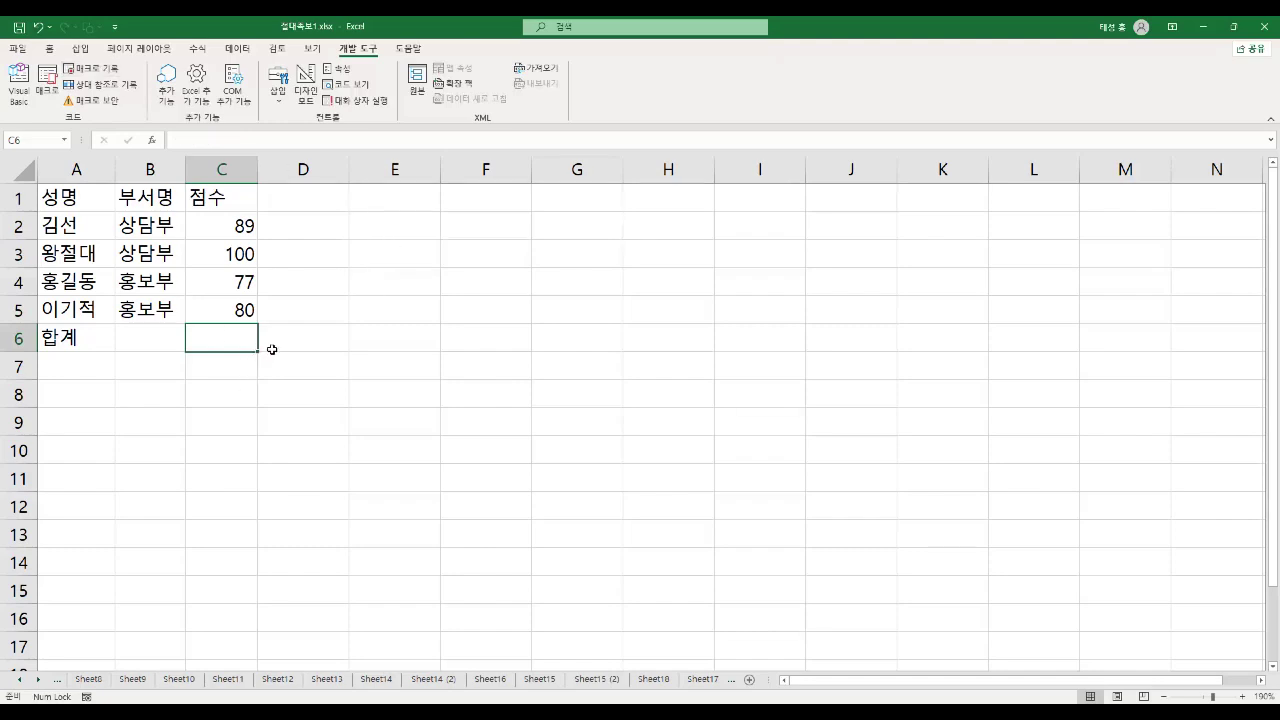
pyautogui.click(47, 82)
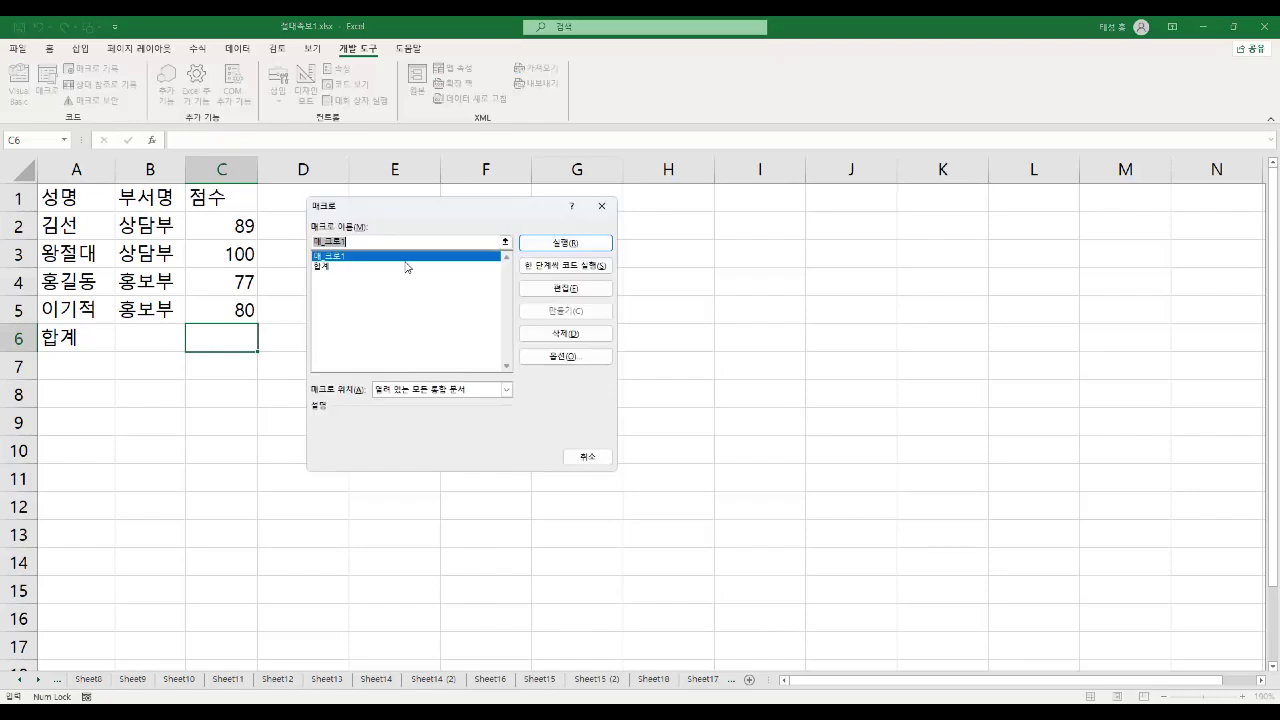
pyautogui.click(326, 266)
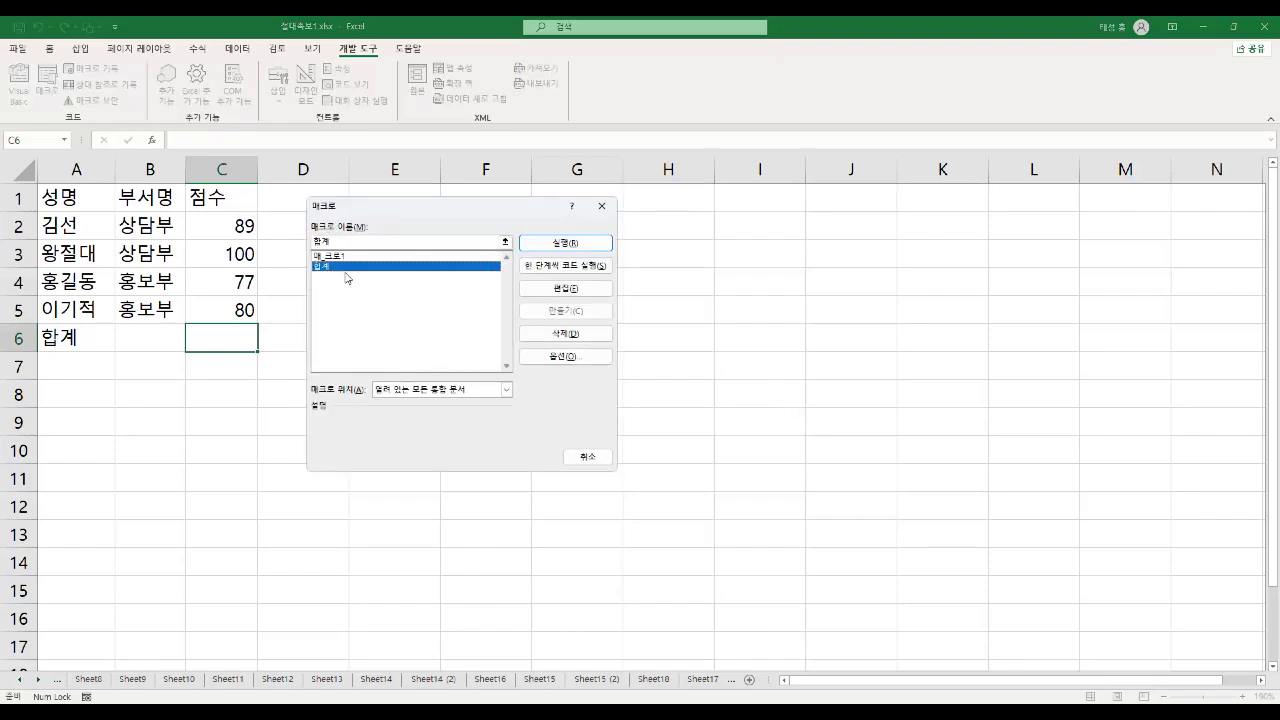
pyautogui.click(592, 246)
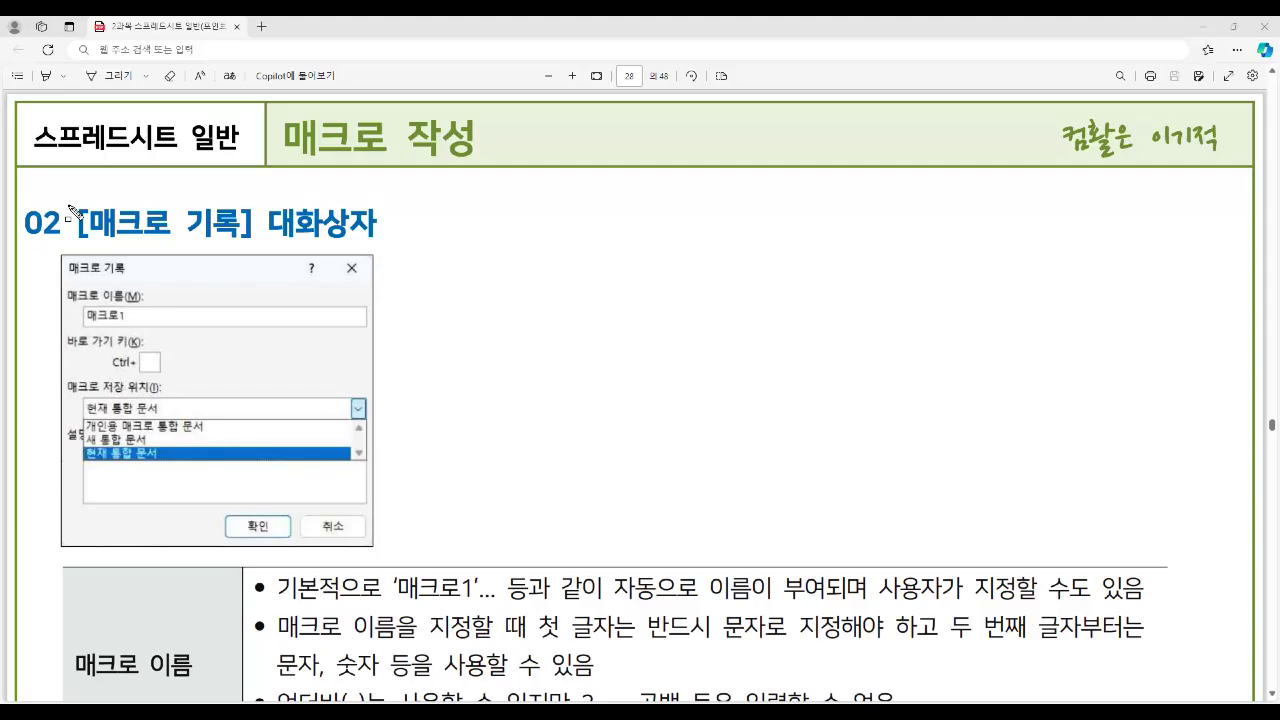
# On page 28 of the PDF handout, box the [매크로 기록] 대화상자 heading, highlight the macro name field and 기본적으로 '매크로1', and clear the marks
pyautogui.moveTo(70, 198); pyautogui.dragTo(383, 252)
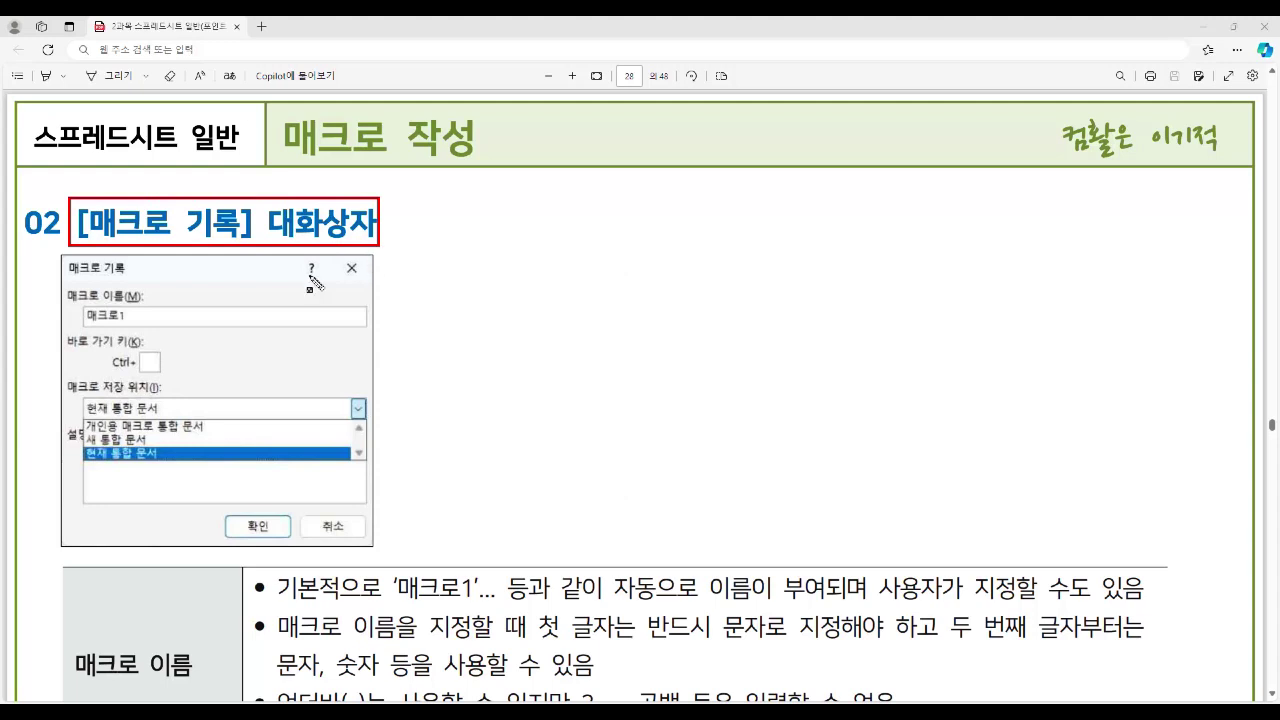
pyautogui.moveTo(62, 300)
pyautogui.mouseDown()
pyautogui.moveTo(100, 296)
pyautogui.moveTo(160, 320)
pyautogui.mouseUp()
pyautogui.moveTo(276, 585); pyautogui.dragTo(492, 604)
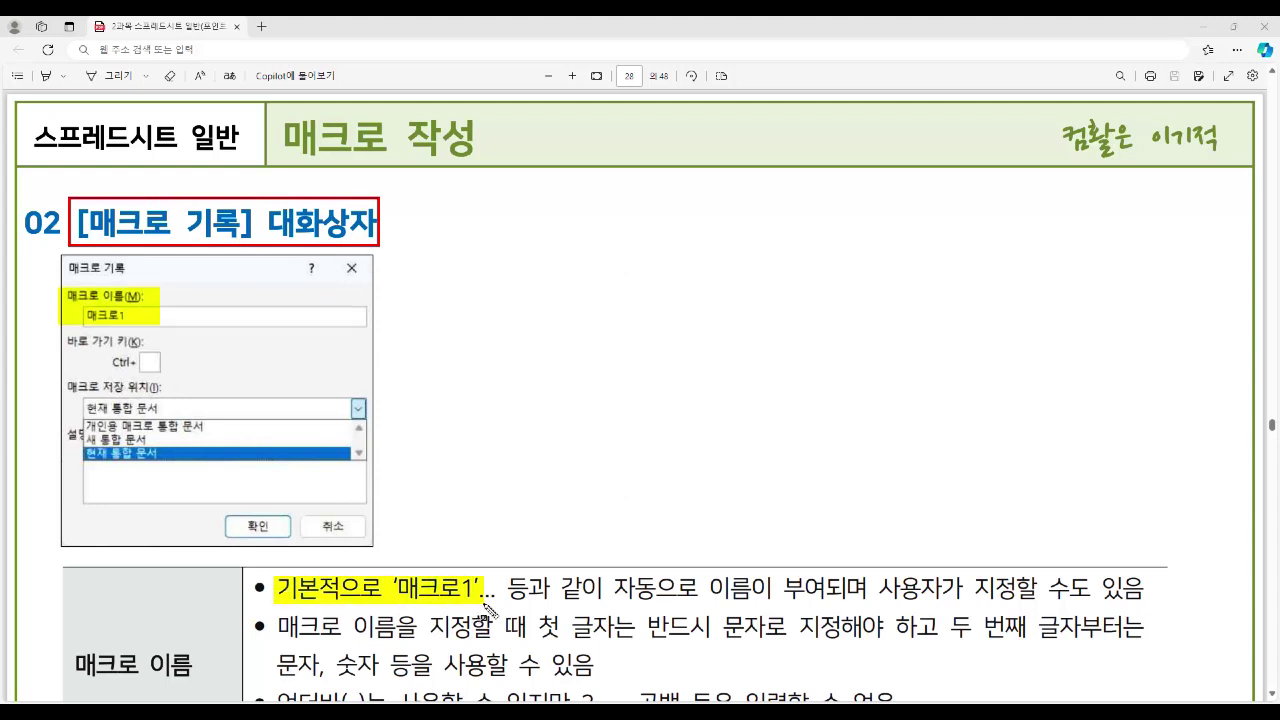
pyautogui.press('Escape')
# Highlight the first-character, underscore, forbidden-character and duplicate-name rules in the 매크로 이름 row, box 없음, and clear the marks
pyautogui.scroll(-3, 548, 566)
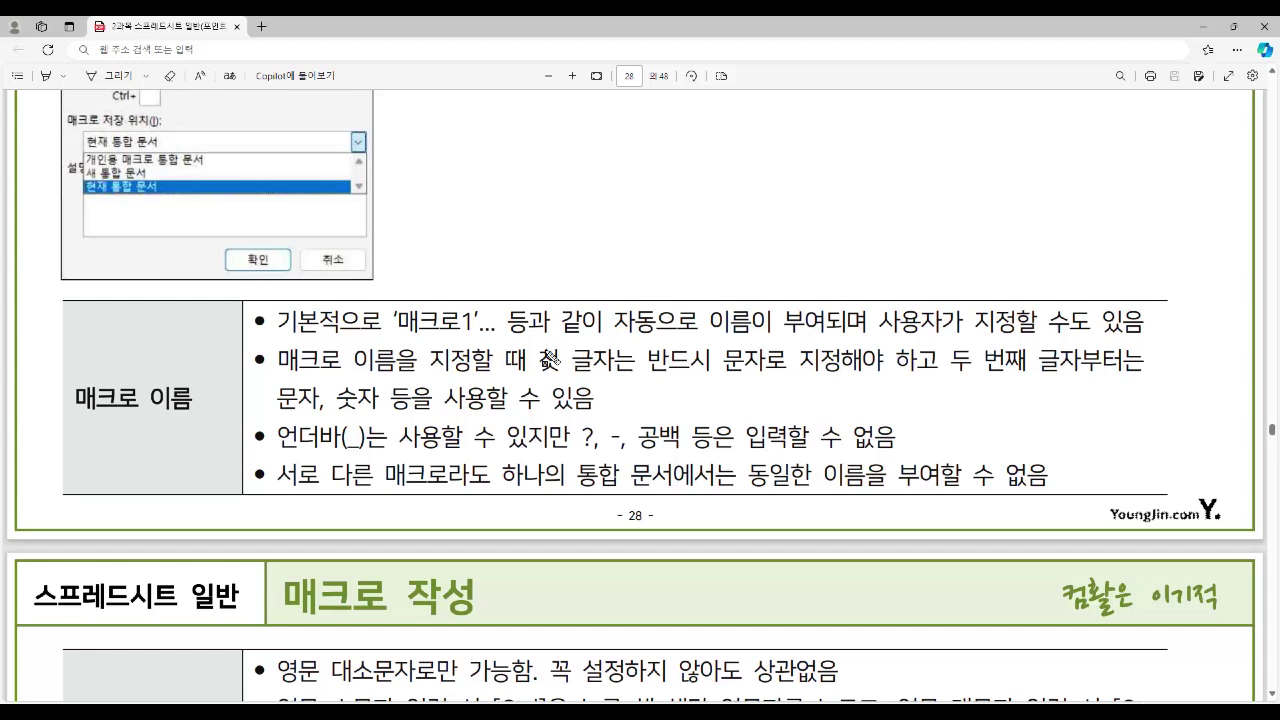
pyautogui.moveTo(538, 362); pyautogui.dragTo(843, 371)
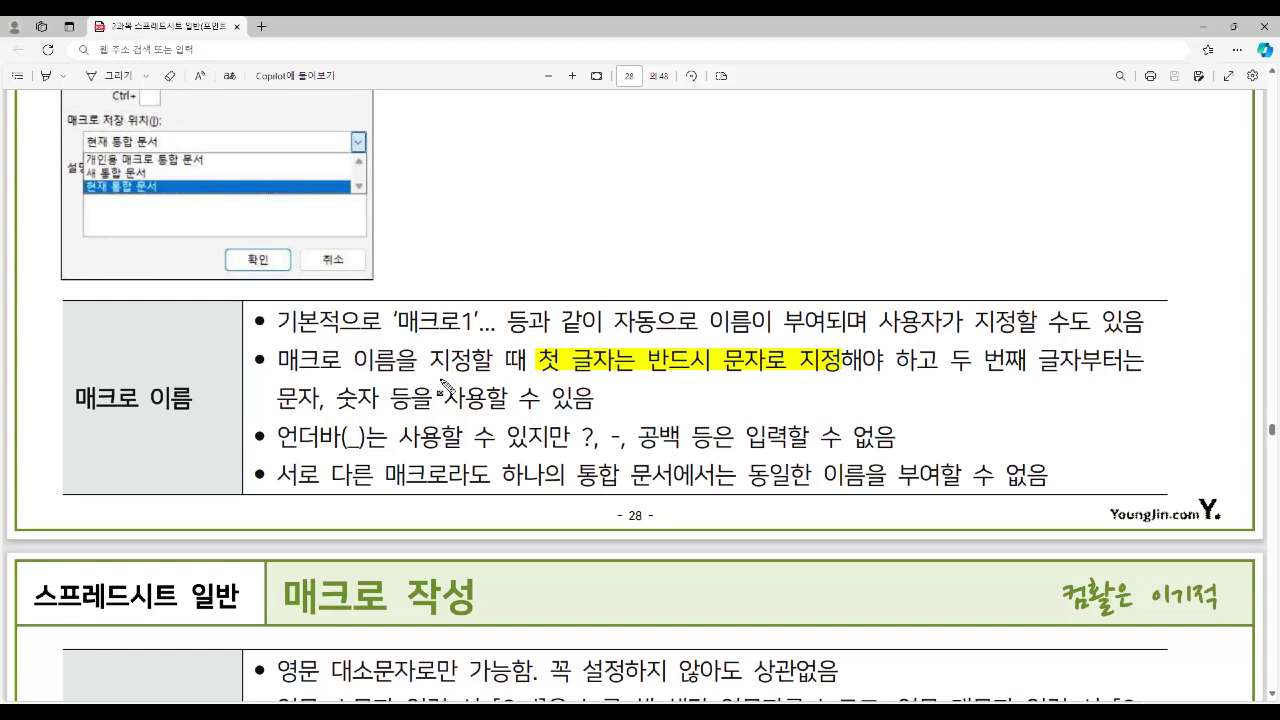
pyautogui.moveTo(282, 436); pyautogui.dragTo(547, 437)
pyautogui.moveTo(580, 432)
pyautogui.mouseDown()
pyautogui.moveTo(622, 450)
pyautogui.moveTo(830, 440)
pyautogui.moveTo(900, 455)
pyautogui.mouseUp()
pyautogui.moveTo(848, 420); pyautogui.dragTo(898, 450)
pyautogui.moveTo(750, 476); pyautogui.dragTo(1047, 490)
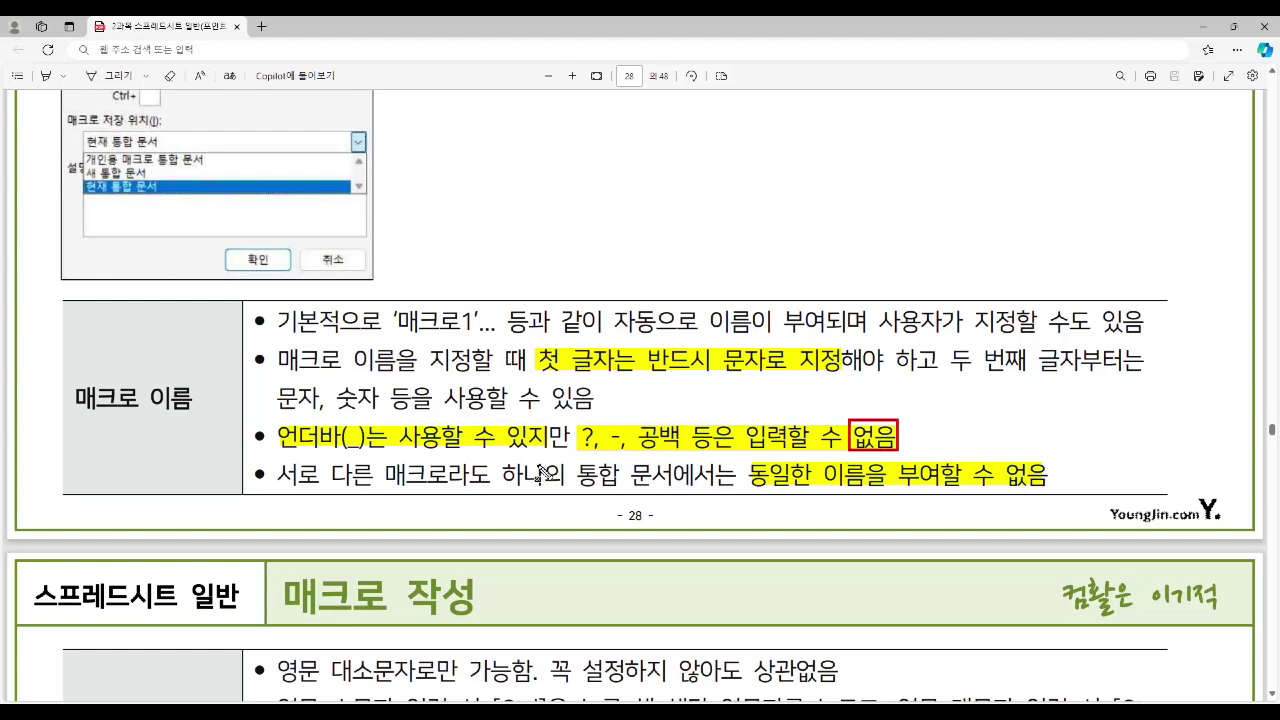
pyautogui.press('Escape')
# Mark the 바로 가기 키 rules on page 29: highlight the letter-case and key combinations, and box the optional-setting note and shortcut-priority bullet
pyautogui.scroll(-4, 503, 433)
pyautogui.scroll(-1, 503, 433)
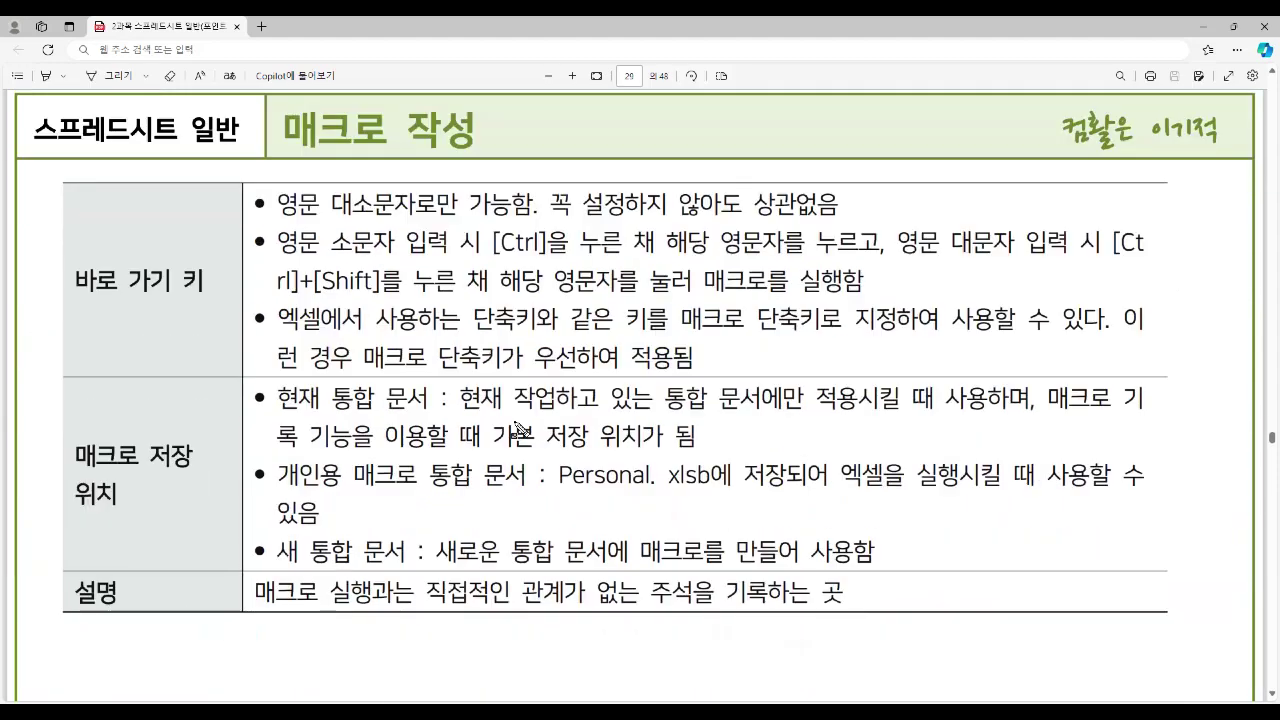
pyautogui.moveTo(278, 205)
pyautogui.mouseDown()
pyautogui.moveTo(512, 208)
pyautogui.moveTo(614, 226)
pyautogui.moveTo(843, 220)
pyautogui.mouseUp()
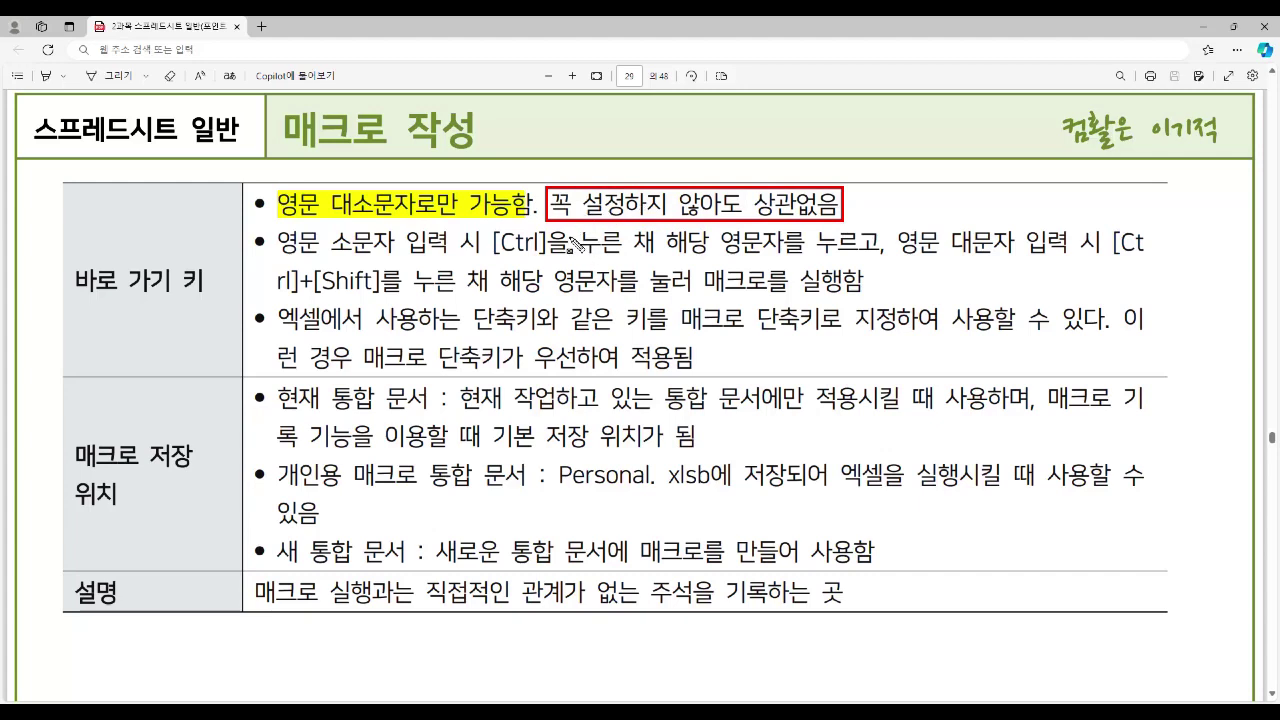
pyautogui.moveTo(337, 245)
pyautogui.mouseDown()
pyautogui.moveTo(410, 268)
pyautogui.moveTo(545, 262)
pyautogui.mouseUp()
pyautogui.moveTo(1110, 240); pyautogui.dragTo(1146, 250)
pyautogui.moveTo(274, 276); pyautogui.dragTo(386, 298)
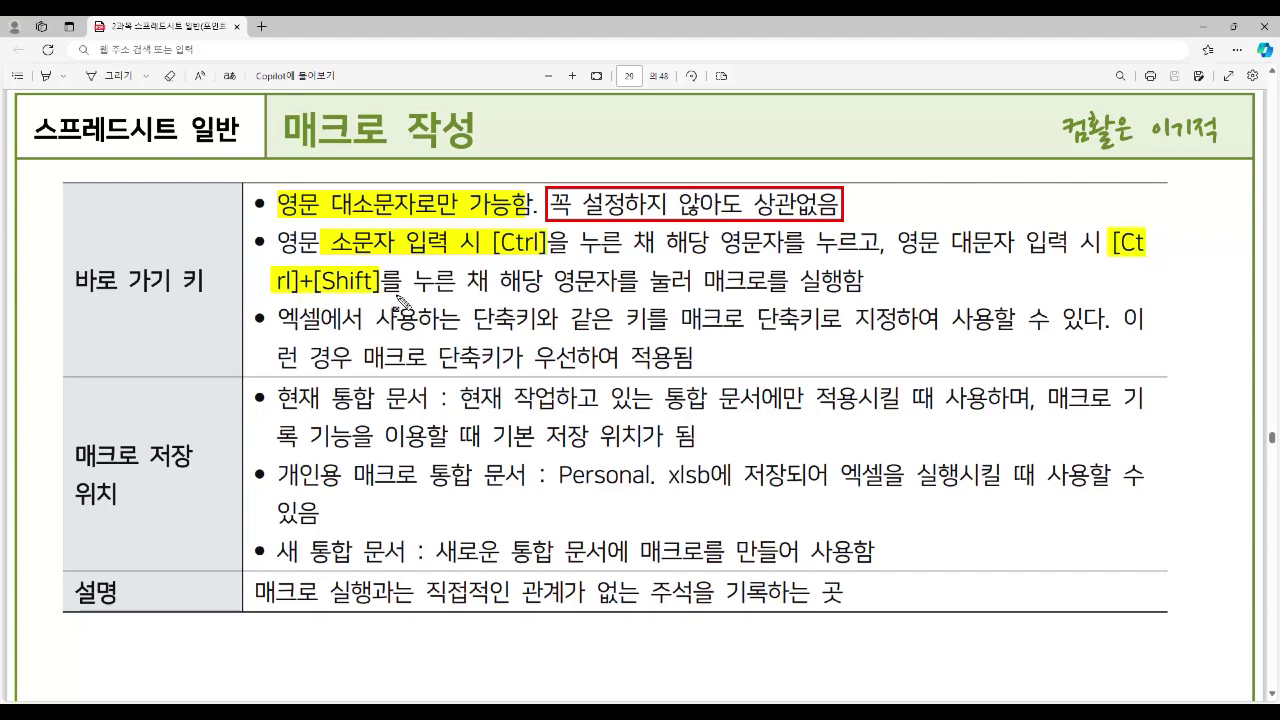
pyautogui.moveTo(247, 300); pyautogui.dragTo(1152, 376)
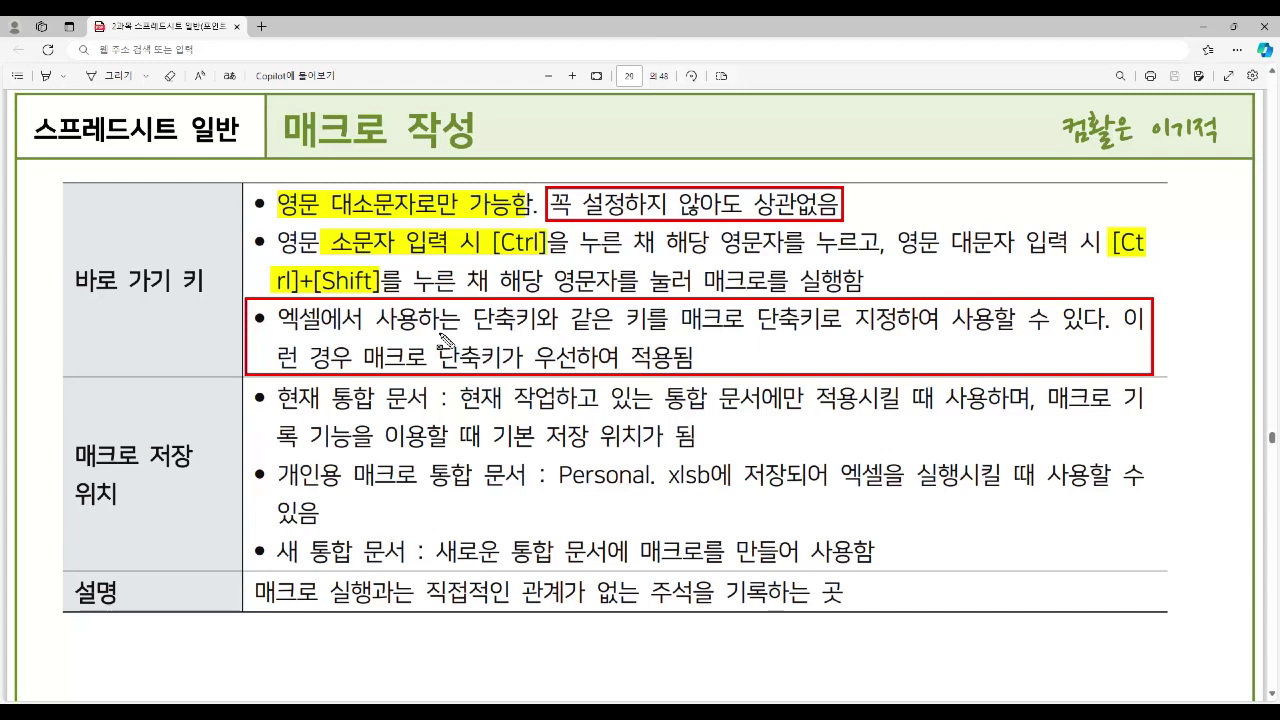